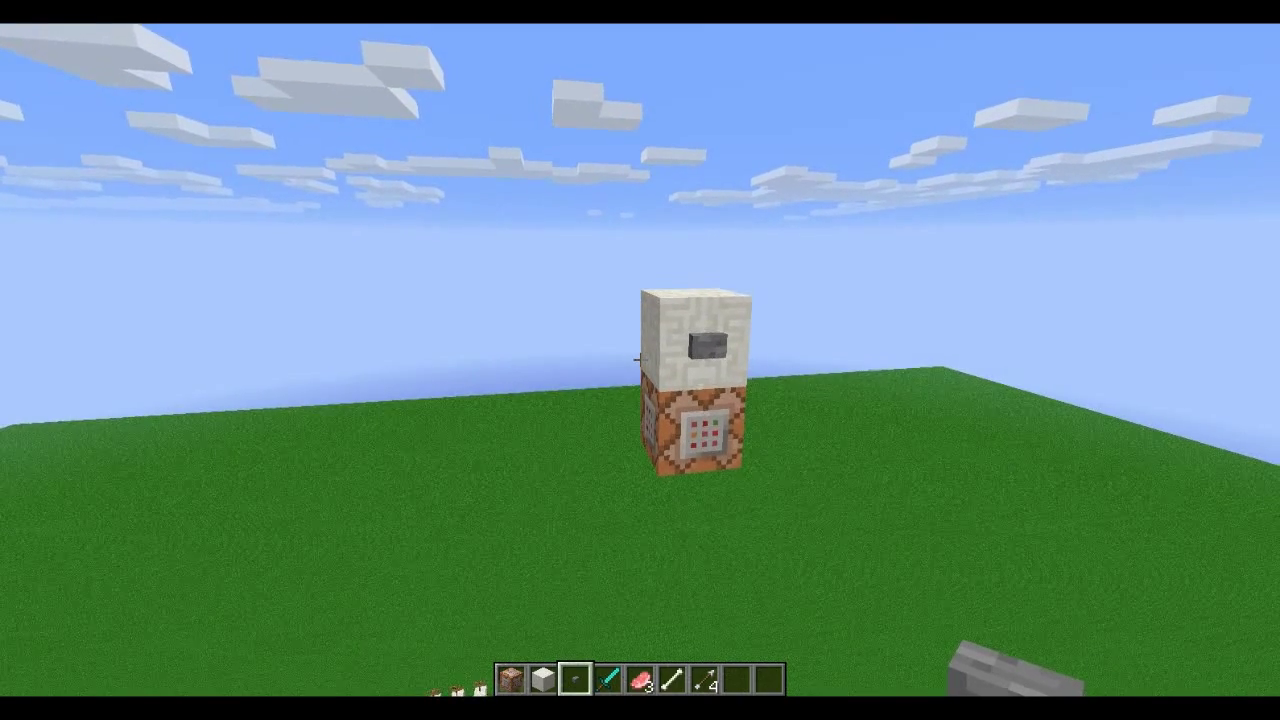
Turn on the debug overlay with the coordinates and move up to the command block below the quartz block
{"action": "key", "text": "shift"}
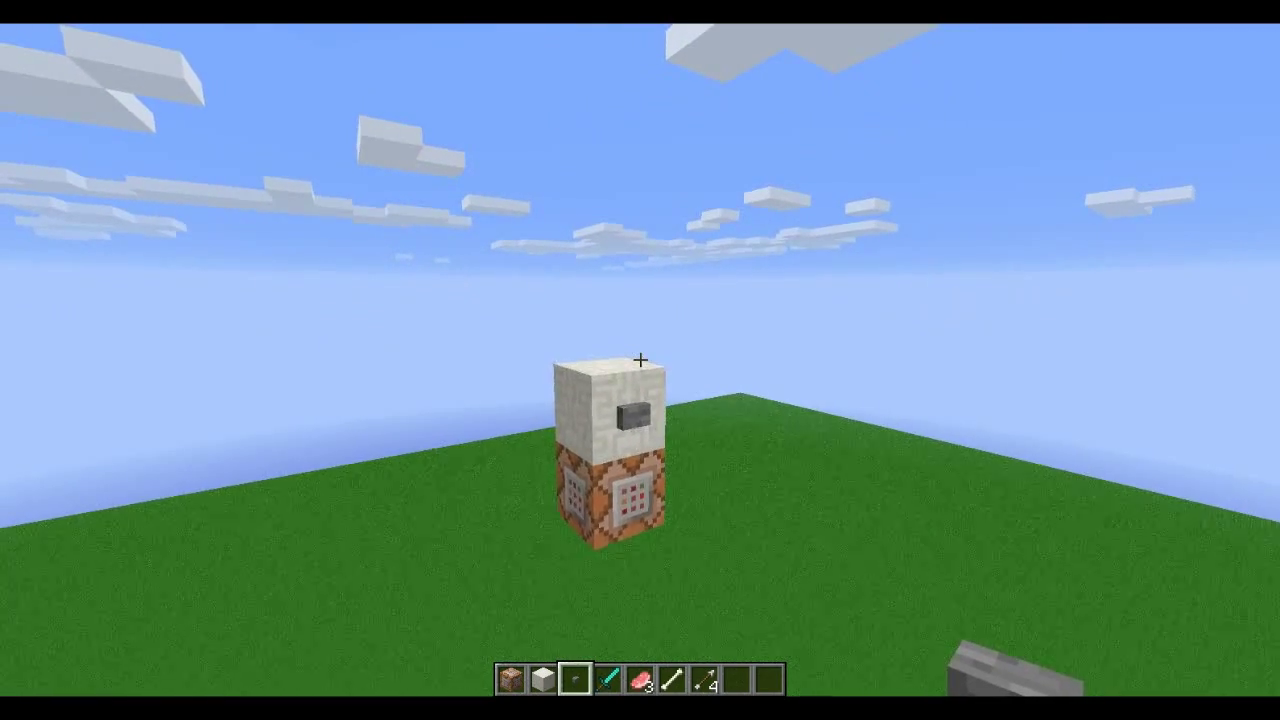
{"action": "key", "text": "F3"}
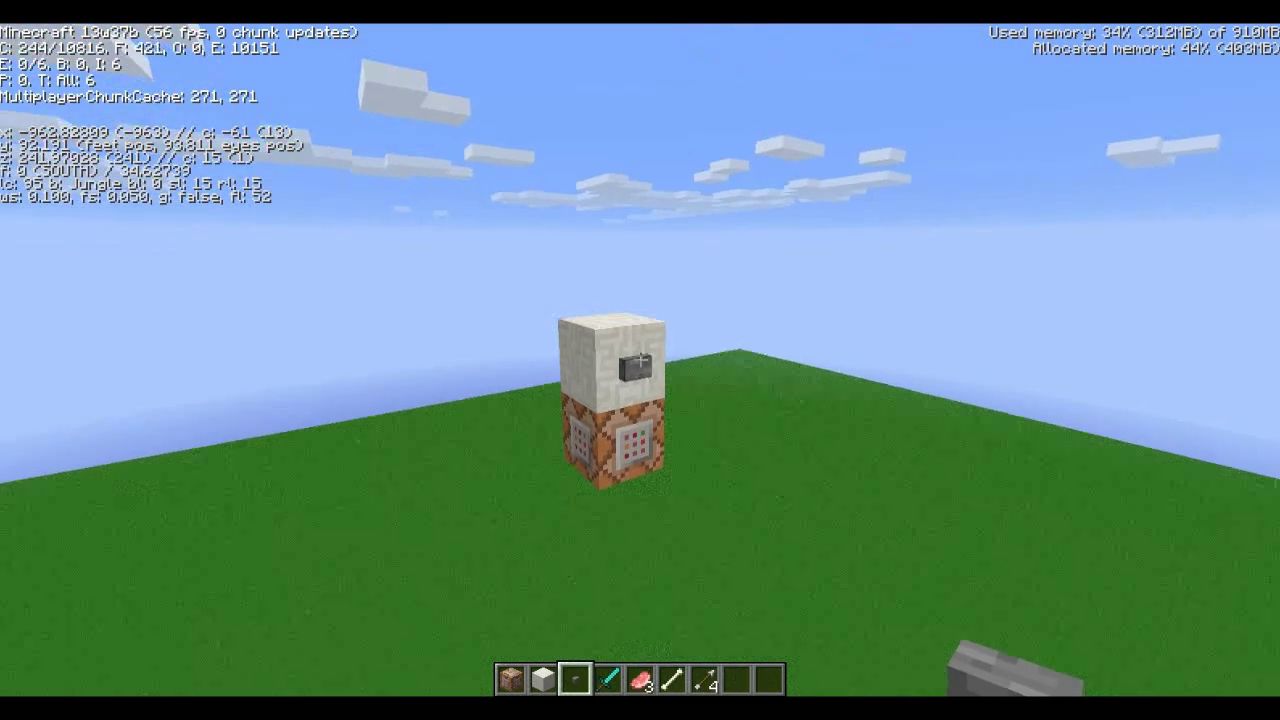
{"action": "key", "text": "w"}
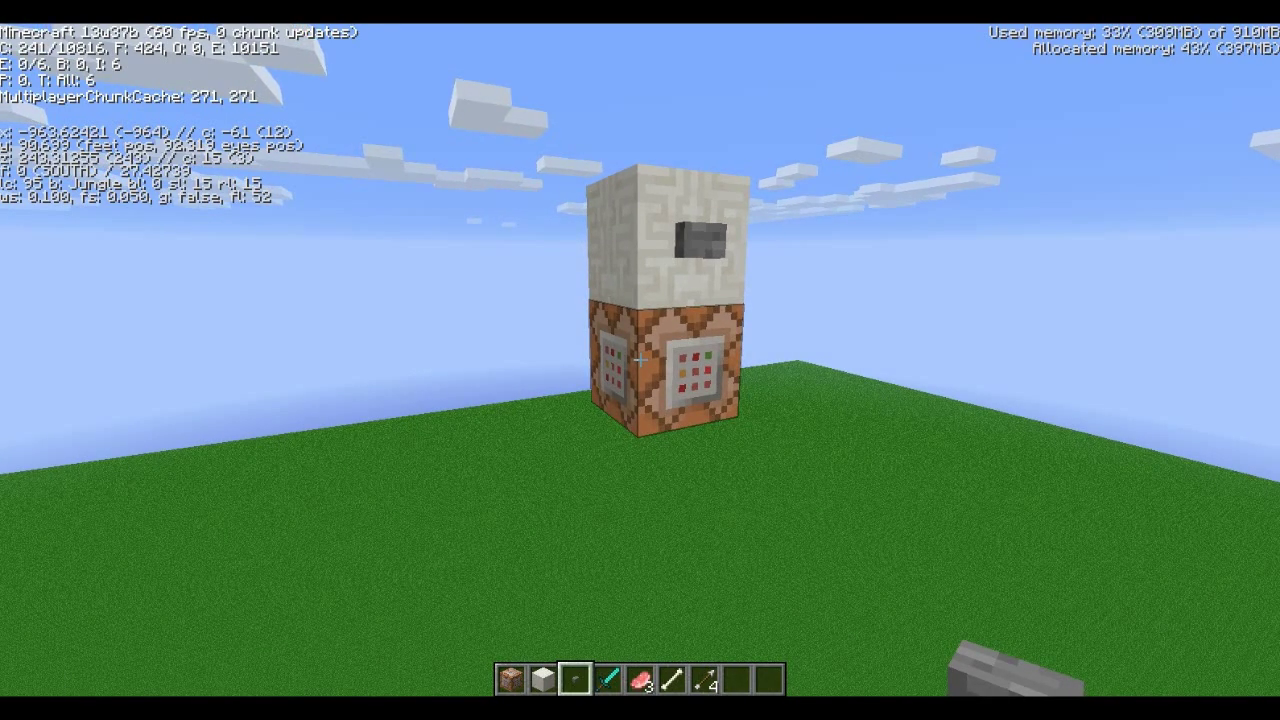
{"action": "key", "text": "s"}
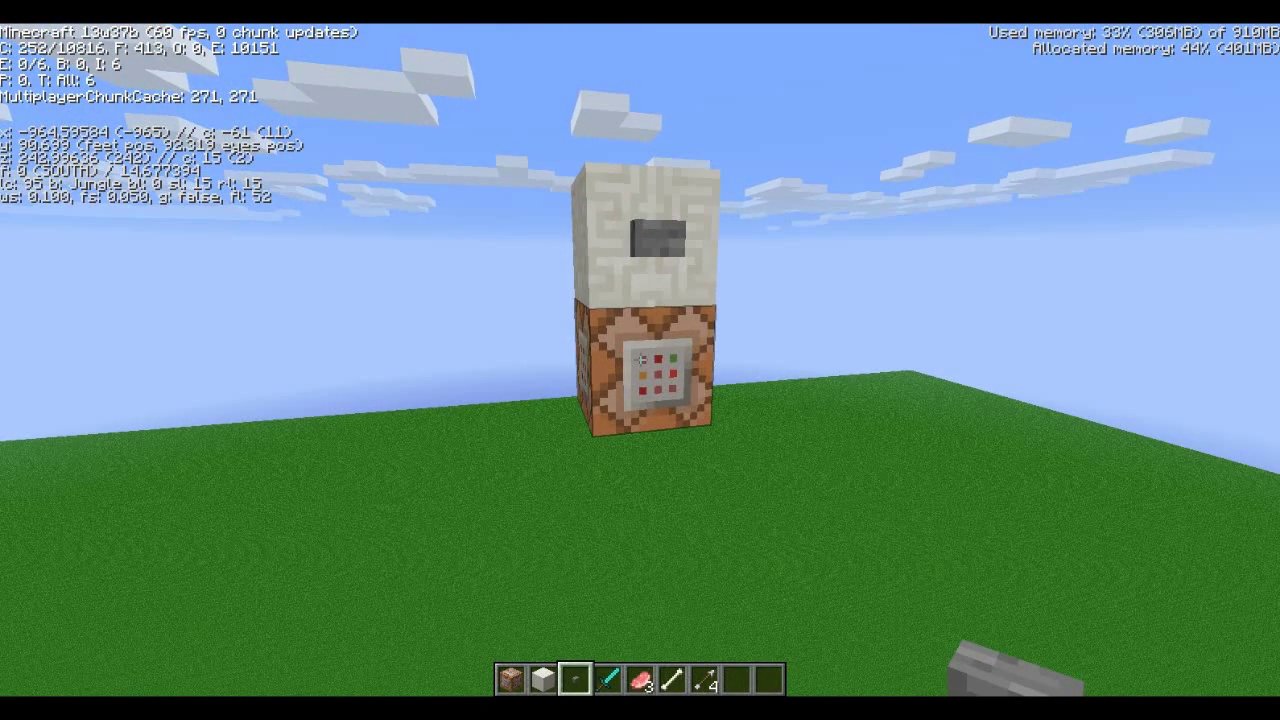
{"action": "key", "text": "a"}
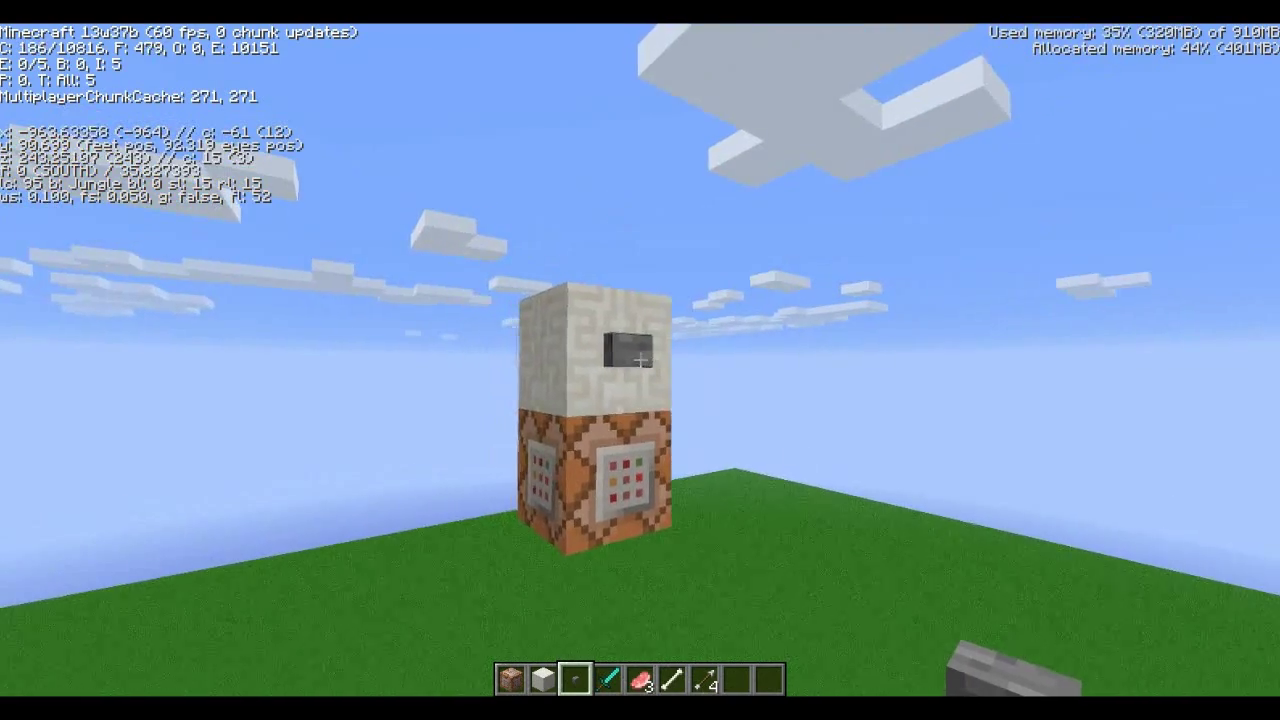
Activate the button on the quartz block twice to run the command block's summon command
{"action": "key", "text": "s"}
{"action": "right_click", "coordinate": [640, 360]}
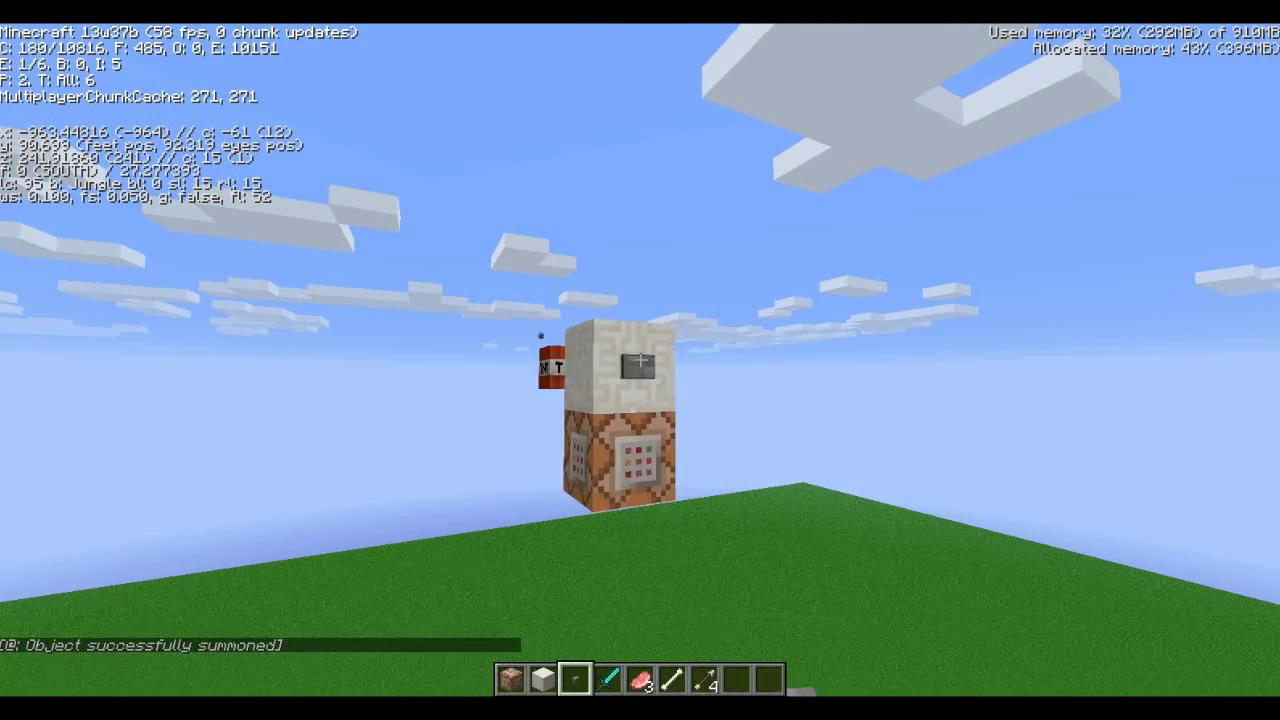
{"action": "right_click", "coordinate": [640, 360]}
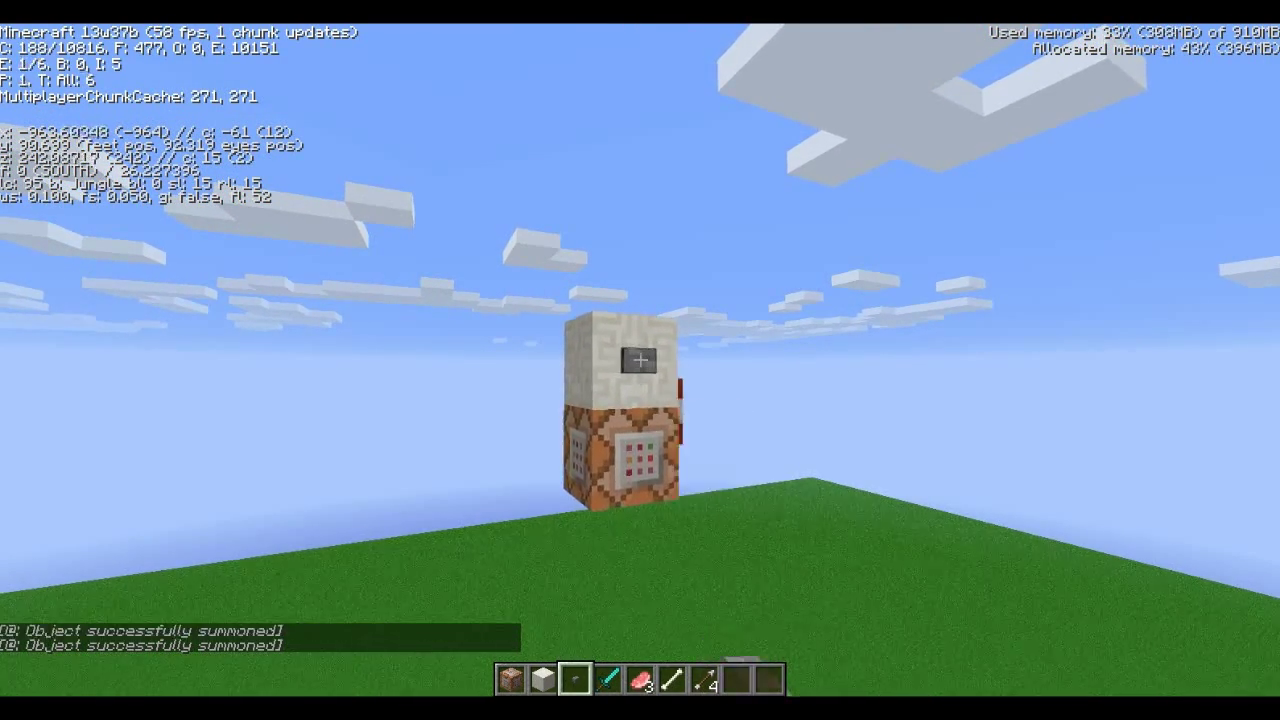
View the command block stack from several sides and activate its button again to launch another TNT
{"action": "key", "text": "d"}
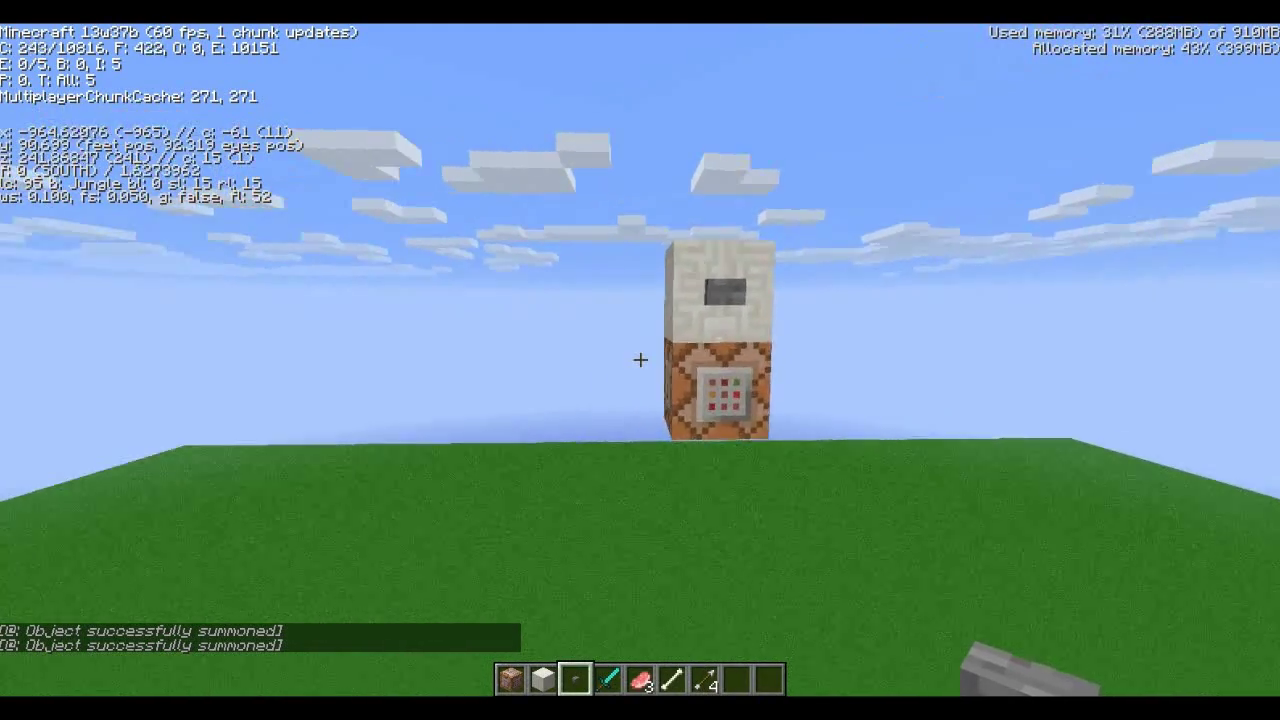
{"action": "key", "text": "a"}
{"action": "key", "text": "space"}
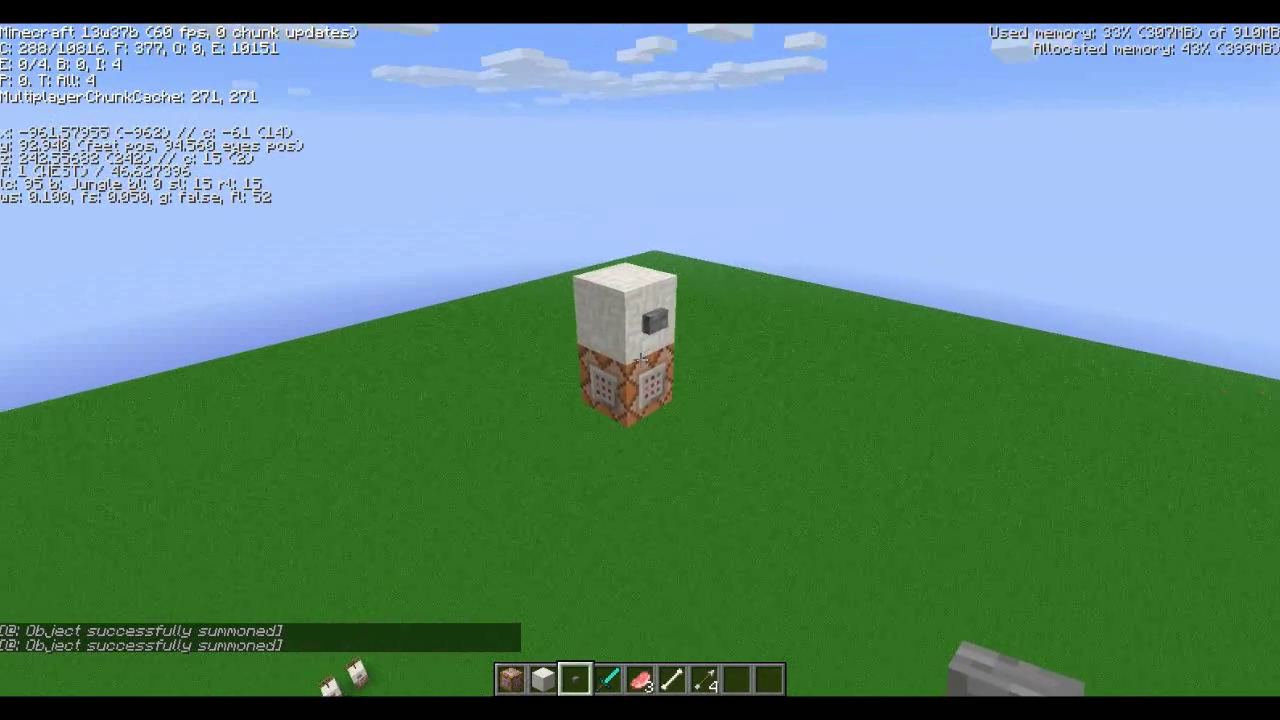
{"action": "key", "text": "d"}
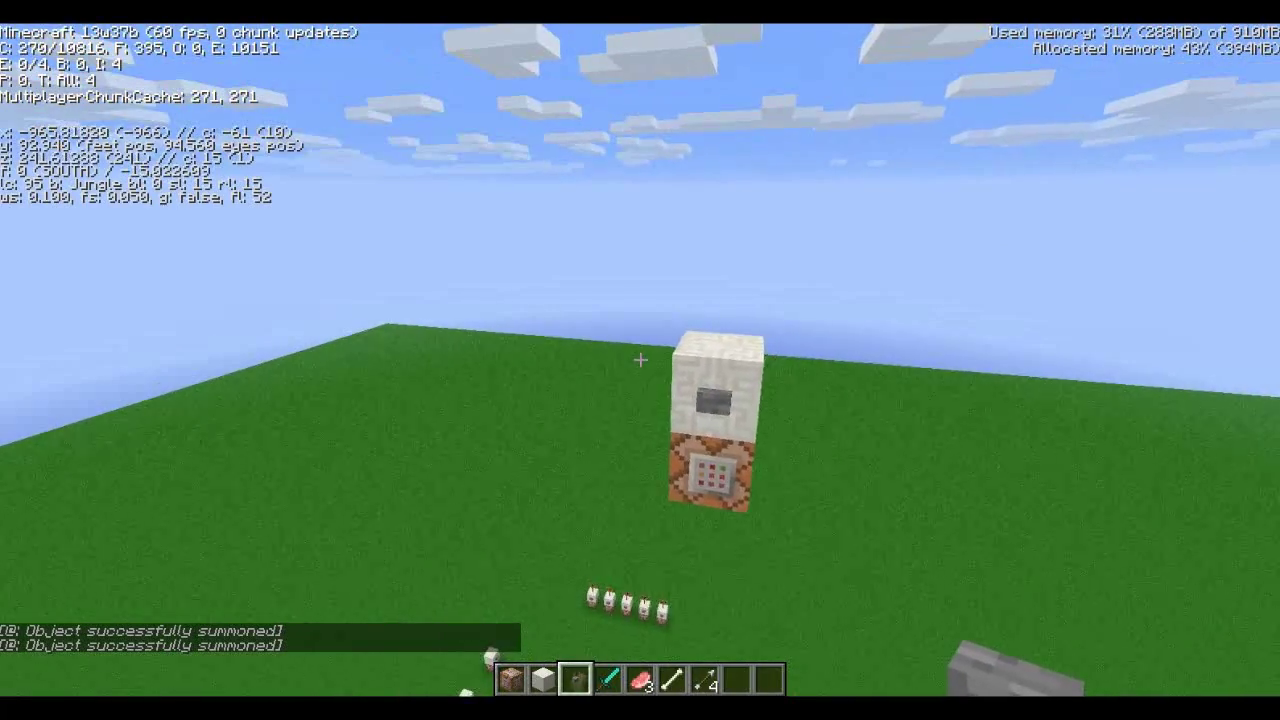
{"action": "key", "text": "a"}
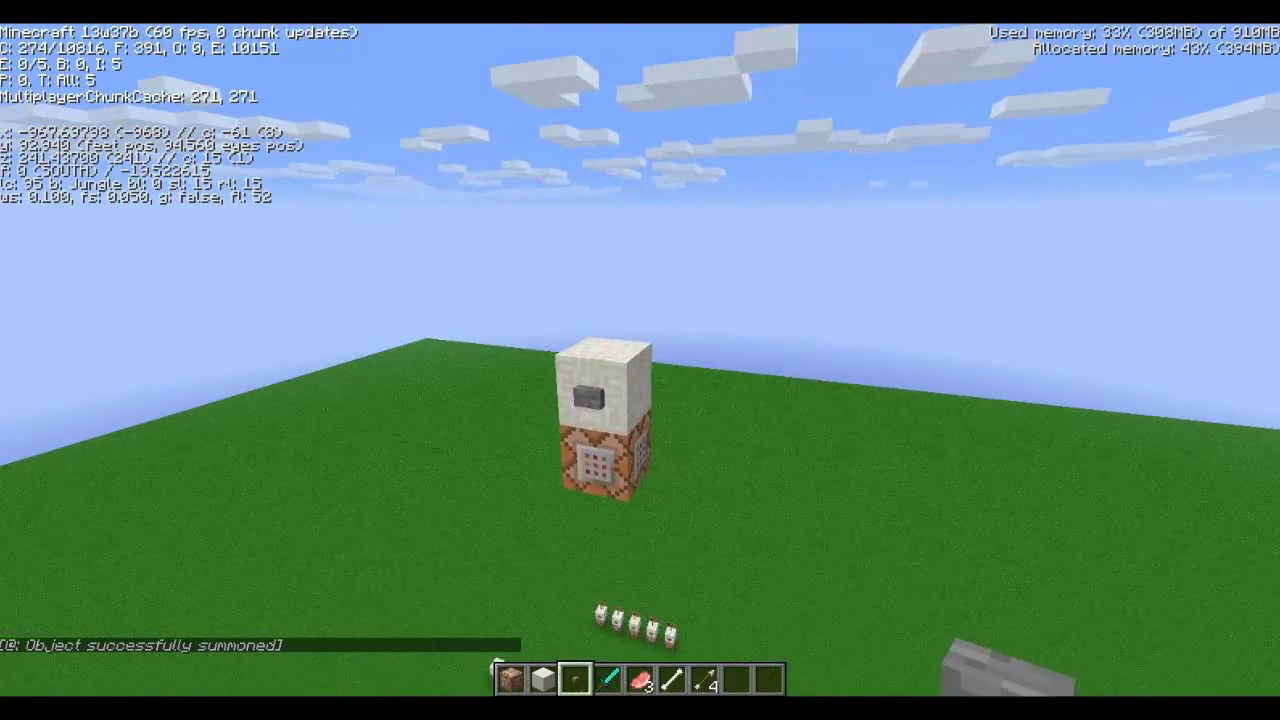
{"action": "key", "text": "a"}
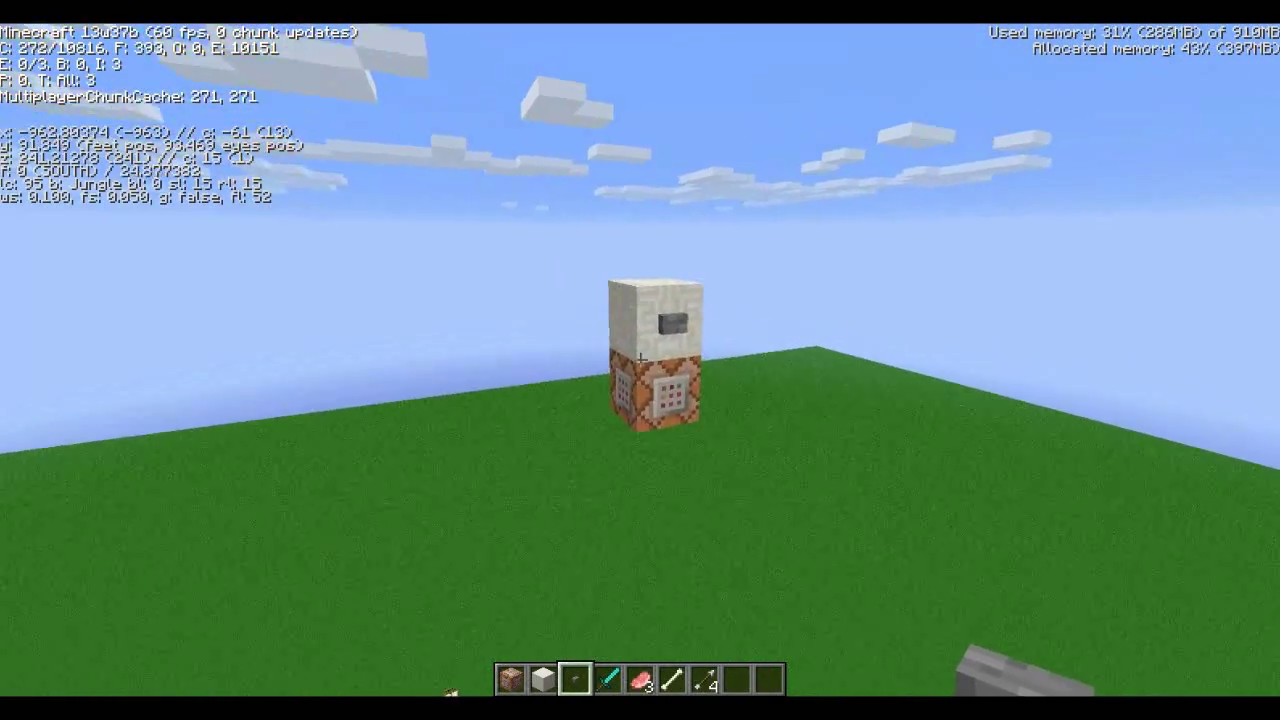
{"action": "key", "text": "w"}
{"action": "right_click", "coordinate": [640, 360]}
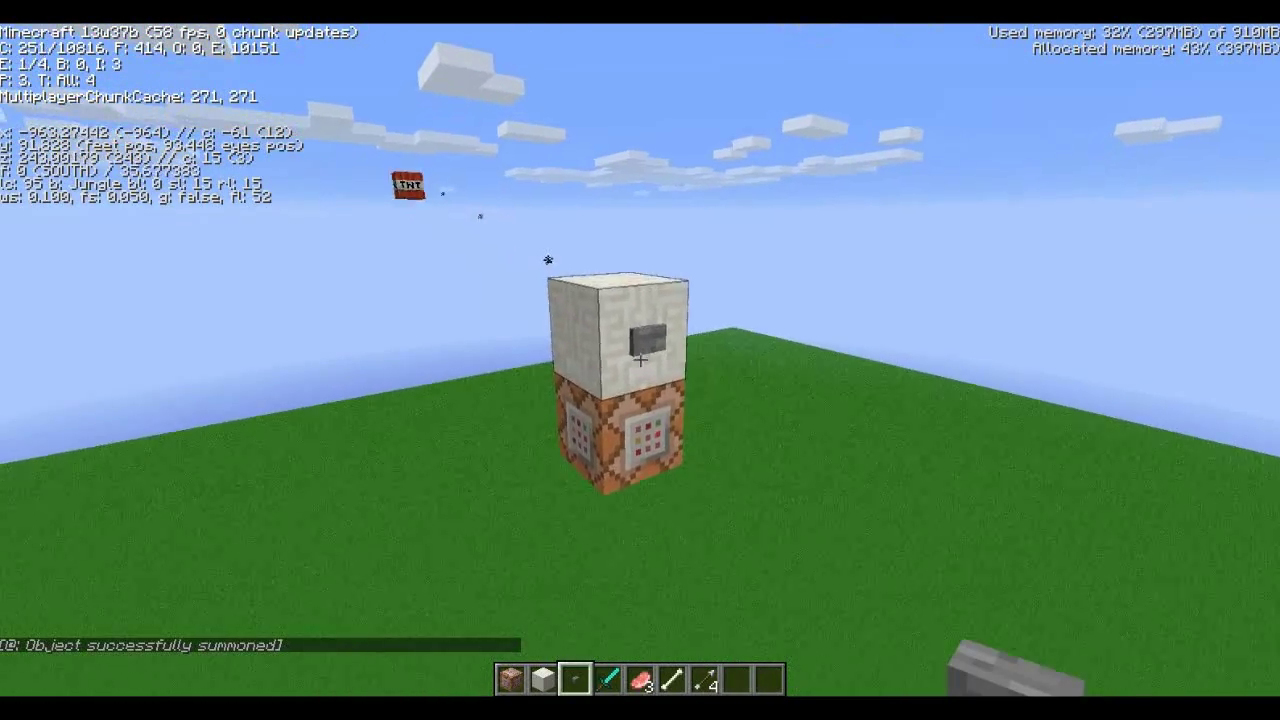
{"action": "key", "text": "s"}
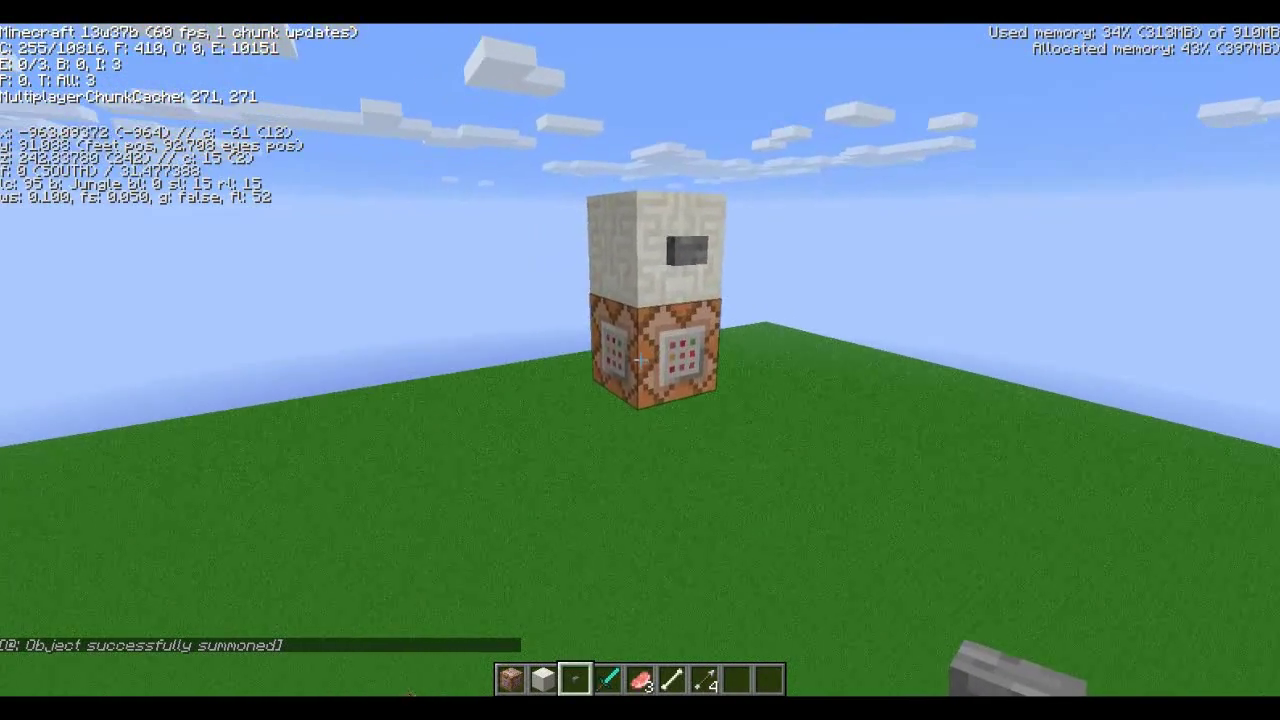
List the entity names available for the /summon command in the chat, and leave without running it
{"action": "key", "text": "slash"}
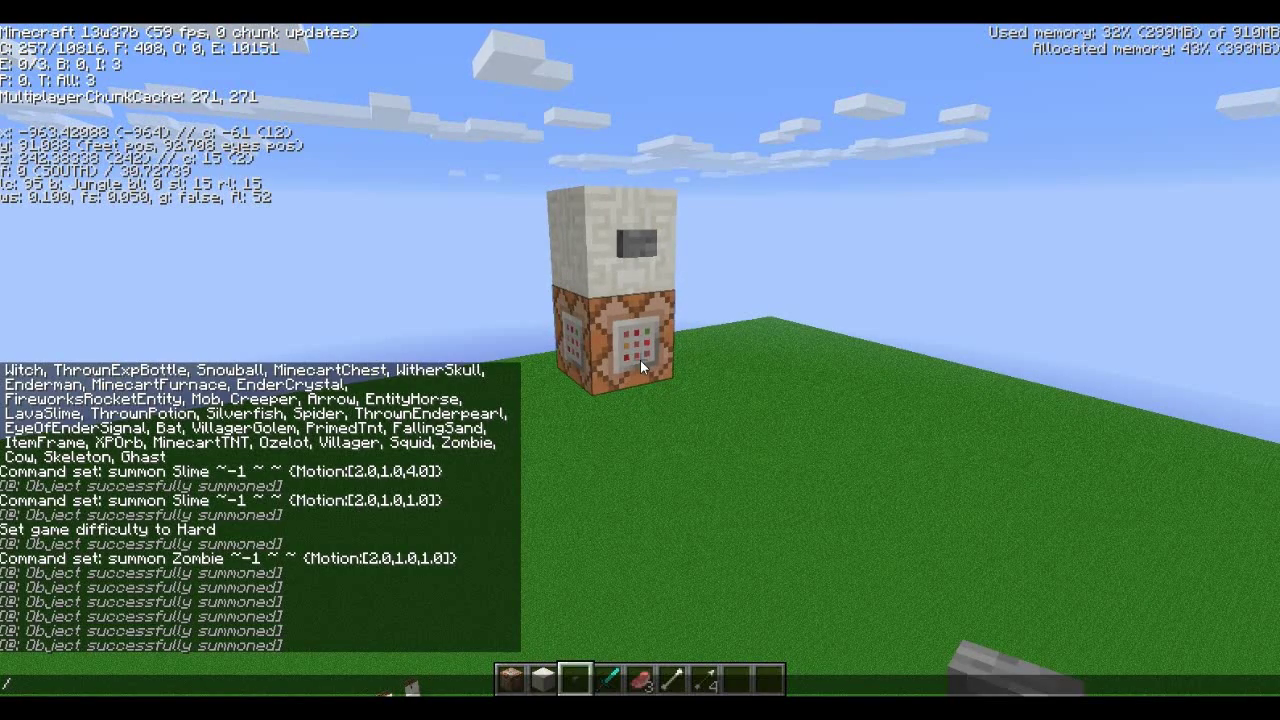
{"action": "type", "text": "summon"}
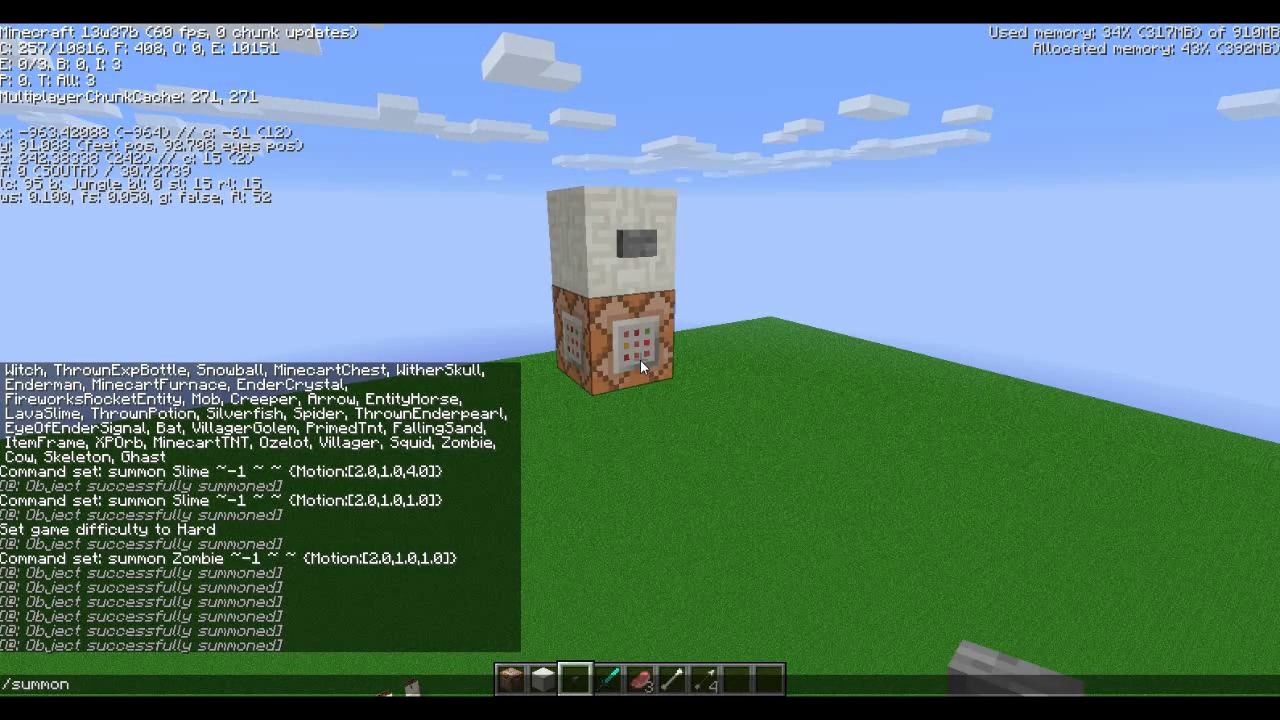
{"action": "key", "text": "Tab"}
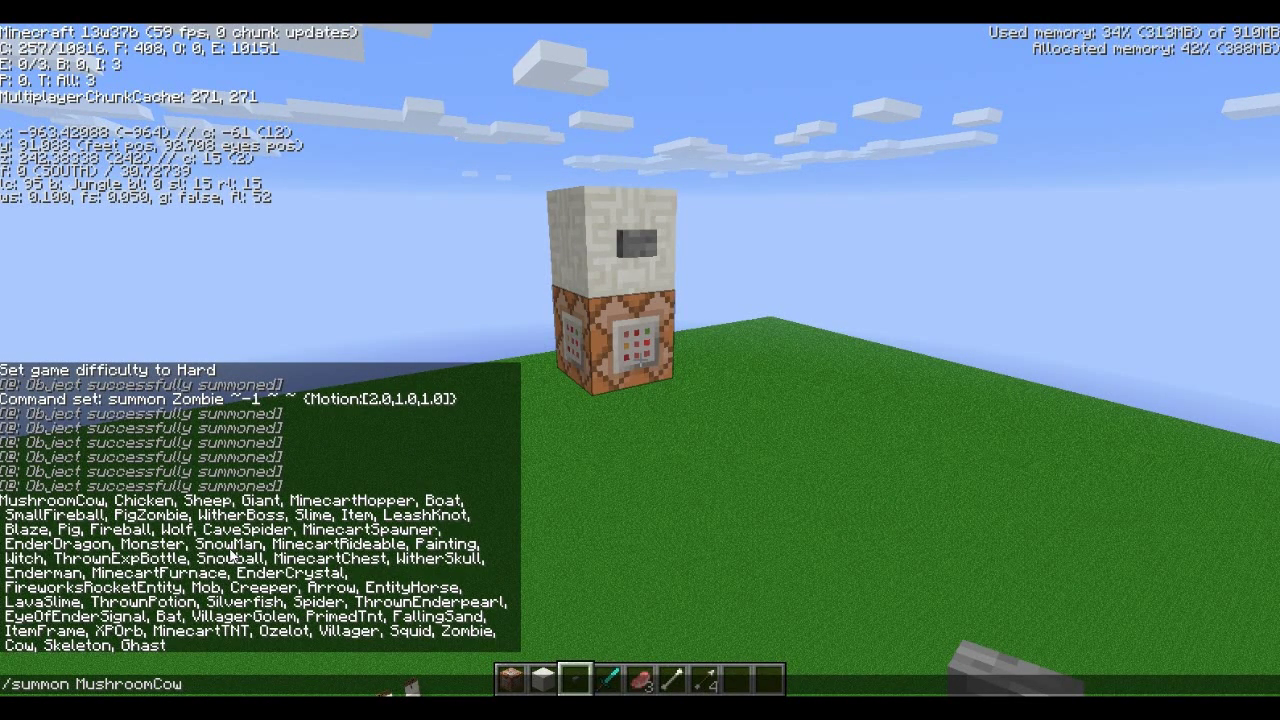
{"action": "key", "text": "Escape"}
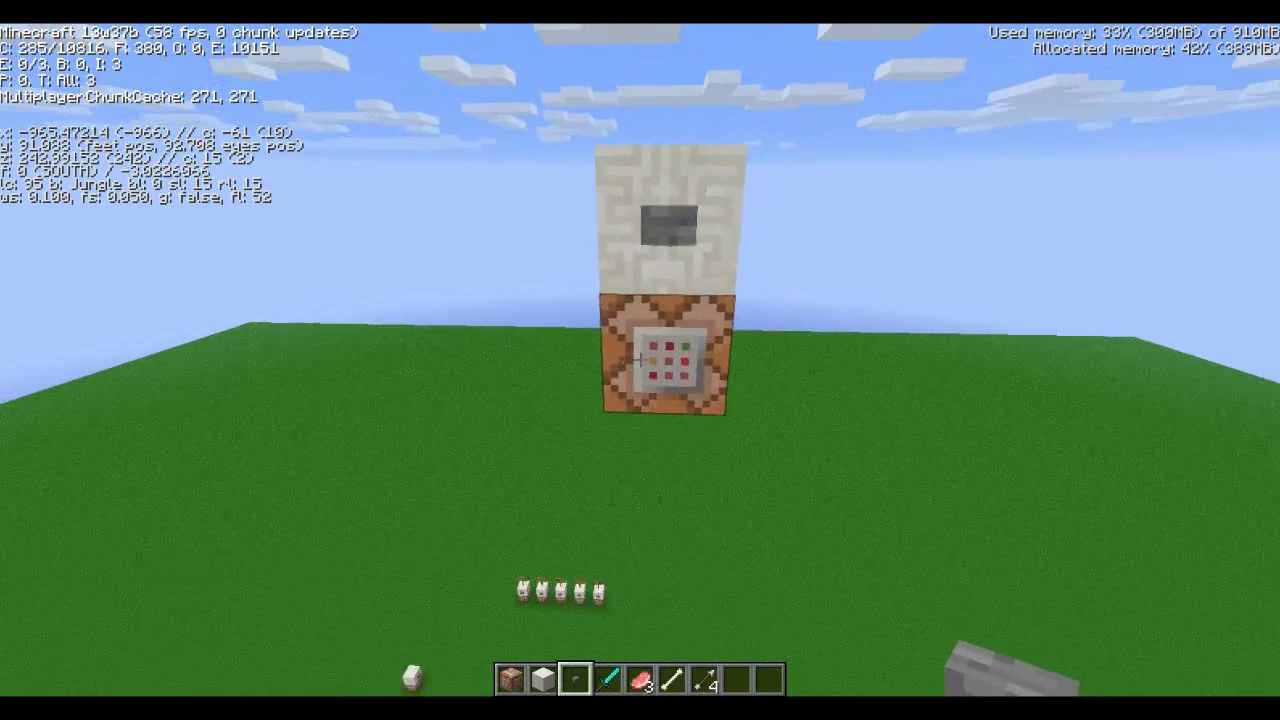
Open the command block and examine the summon command's PrimedTnt entity, ~-1 ~ ~ position and Fuse:10 tag
{"action": "right_click", "coordinate": [640, 360]}
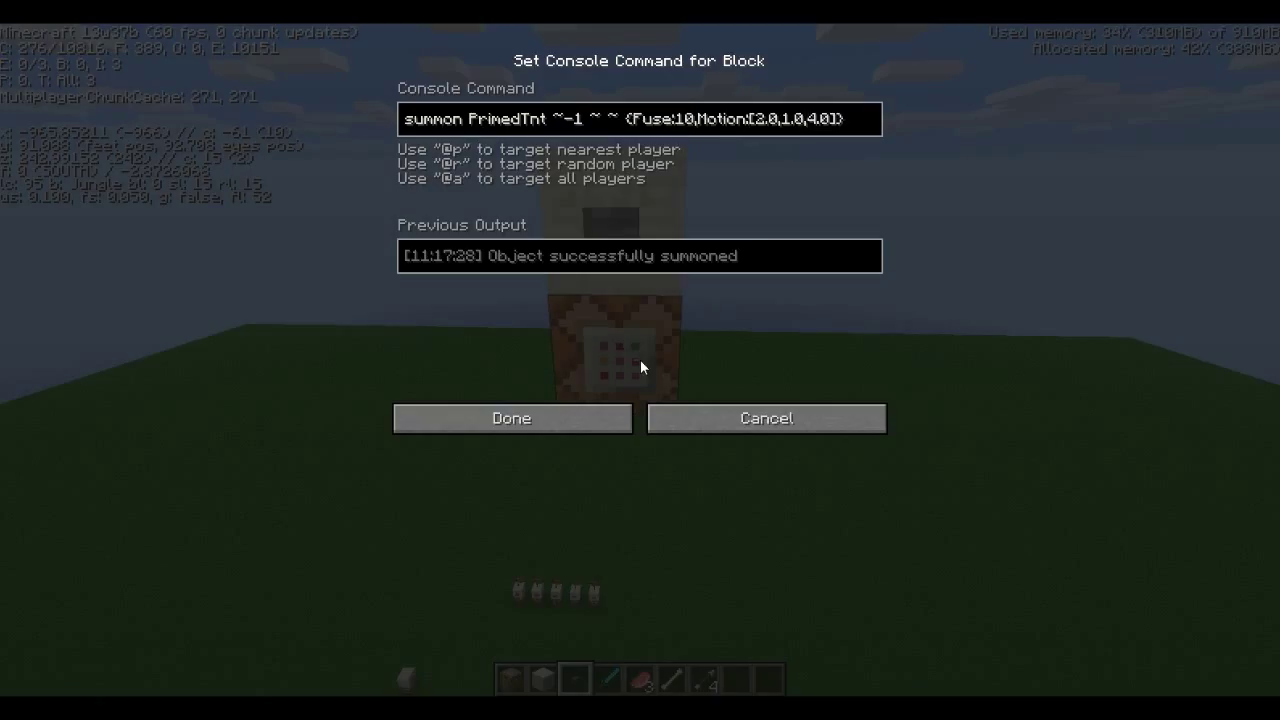
{"action": "key", "text": "shift+Right"}
{"action": "key", "text": "shift+Right"}
{"action": "key", "text": "shift+Right"}
{"action": "key", "text": "Right"}
{"action": "key", "text": "Right"}
{"action": "key", "text": "shift+Right"}
{"action": "key", "text": "shift+Right"}
{"action": "key", "text": "Right"}
{"action": "key", "text": "Right"}
{"action": "key", "text": "Right"}
{"action": "key", "text": "shift+Right"}
{"action": "key", "text": "shift+Right"}
{"action": "key", "text": "shift+Right"}
{"action": "key", "text": "shift+Right"}
{"action": "key", "text": "shift+Right"}
{"action": "key", "text": "shift+Right"}
{"action": "key", "text": "shift+Right"}
{"action": "key", "text": "shift+Right"}
{"action": "key", "text": "shift+Right"}
{"action": "key", "text": "shift+Left"}
{"action": "key", "text": "shift+Left"}
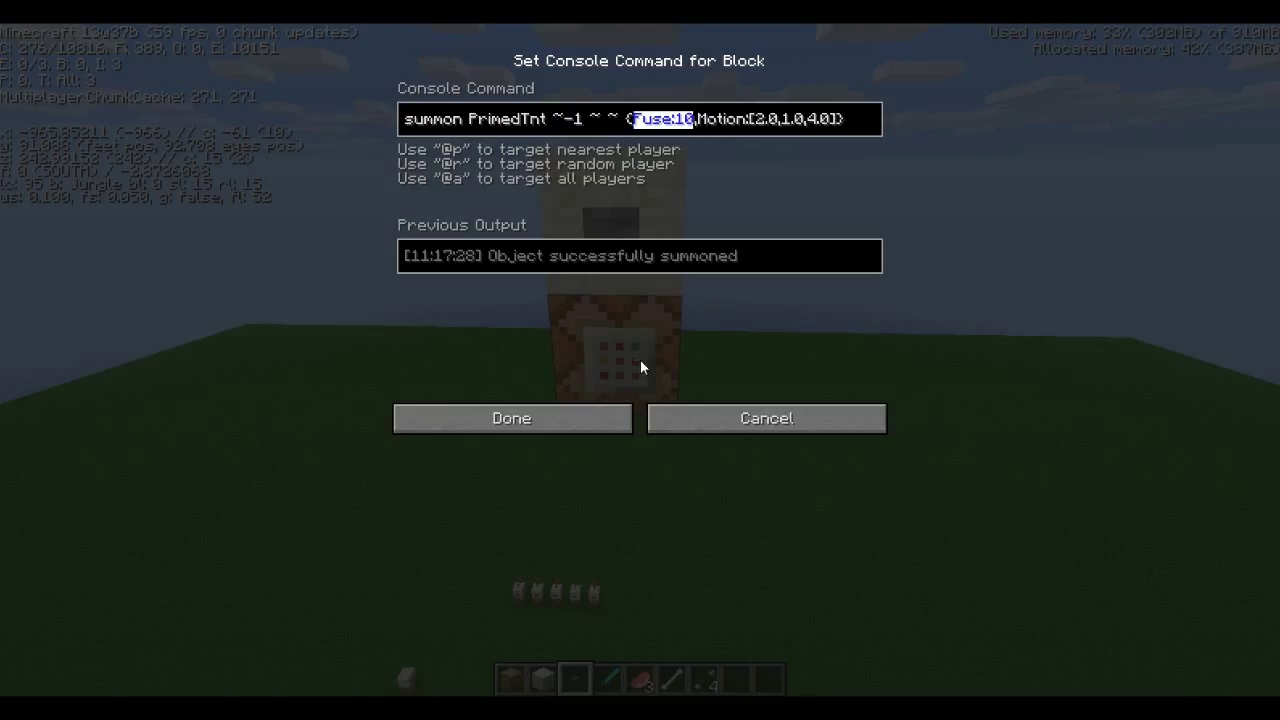
Highlight the Motion tag name in the summon command to examine it
{"action": "key", "text": "Right"}
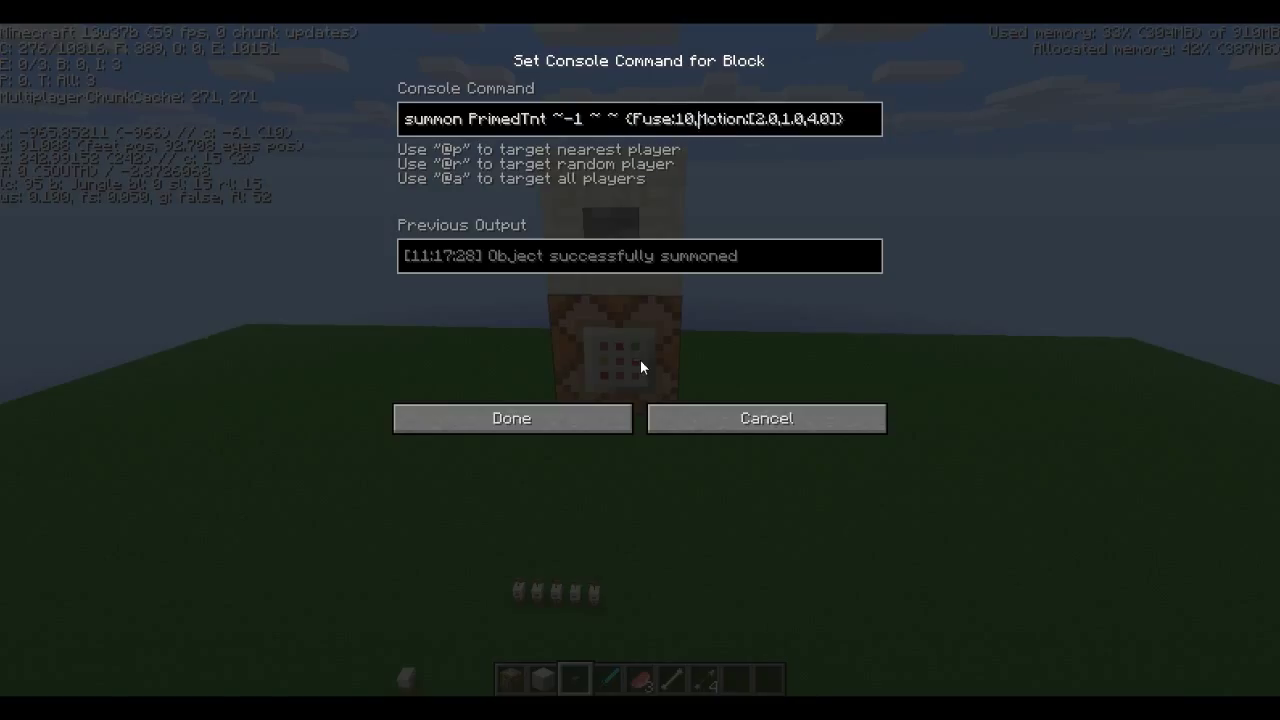
{"action": "key", "text": "shift+Right"}
{"action": "key", "text": "shift+Right"}
{"action": "key", "text": "shift+Right"}
{"action": "key", "text": "shift+Right"}
{"action": "key", "text": "shift+Right"}
{"action": "key", "text": "shift+Right"}
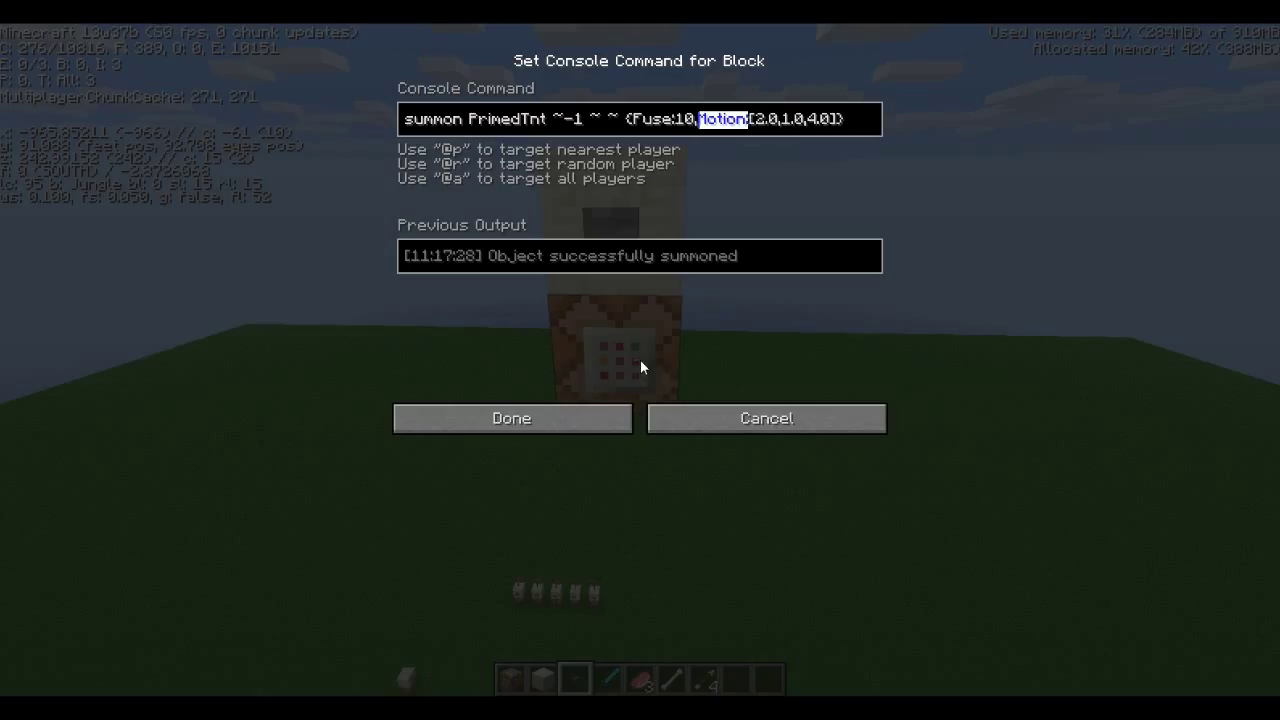
{"action": "key", "text": "Right"}
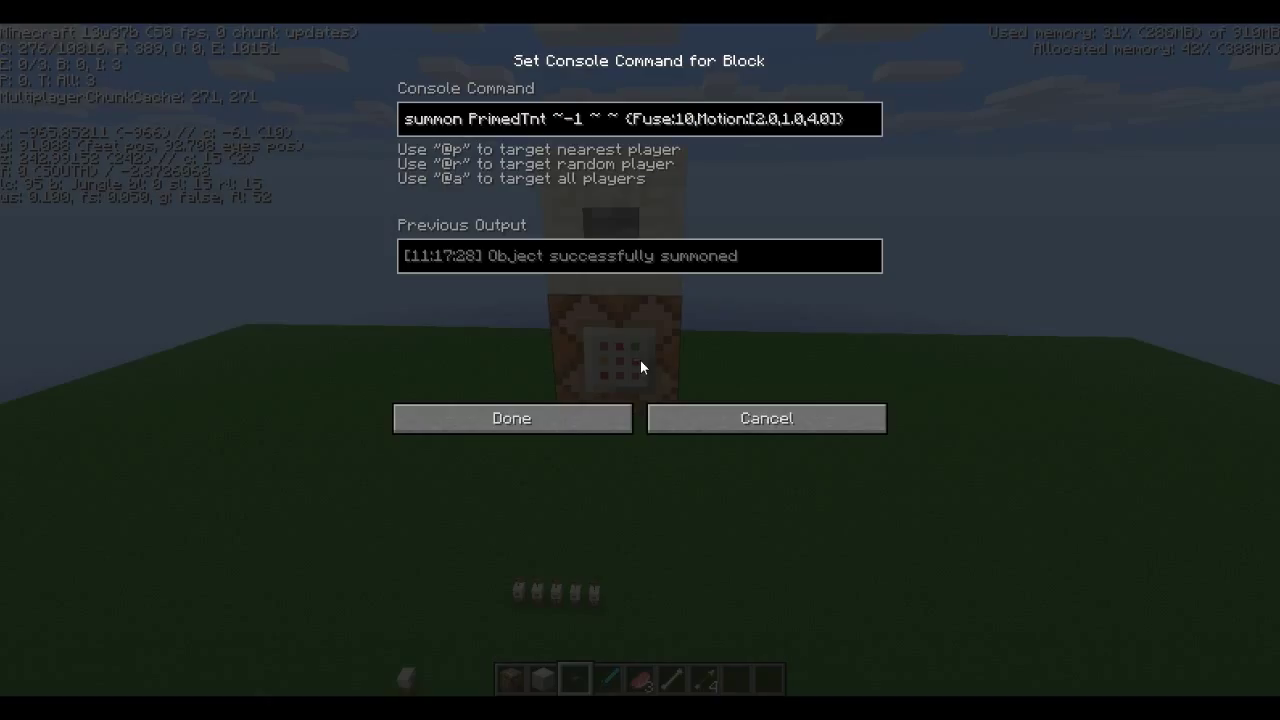
{"action": "key", "text": "shift+Right"}
{"action": "key", "text": "shift+Right"}
{"action": "key", "text": "shift+Right"}
{"action": "key", "text": "shift+Right"}
{"action": "key", "text": "shift+Right"}
{"action": "key", "text": "shift+Right"}
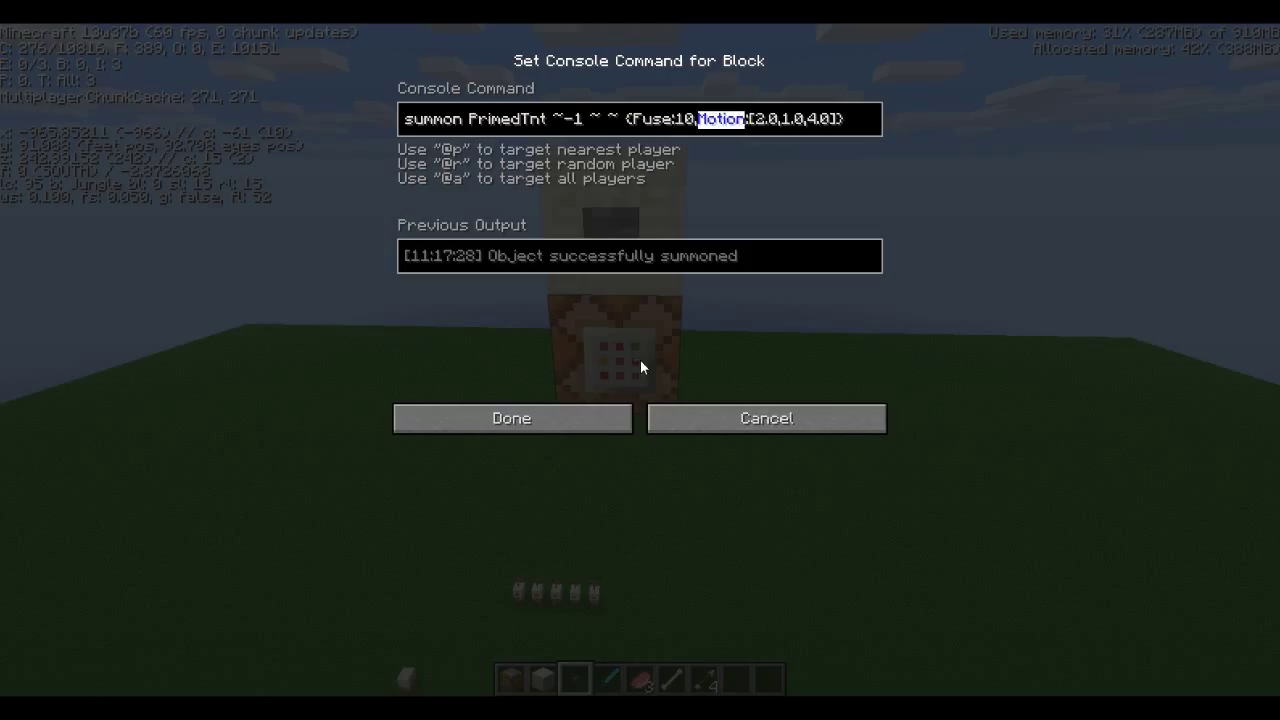
{"action": "key", "text": "Right"}
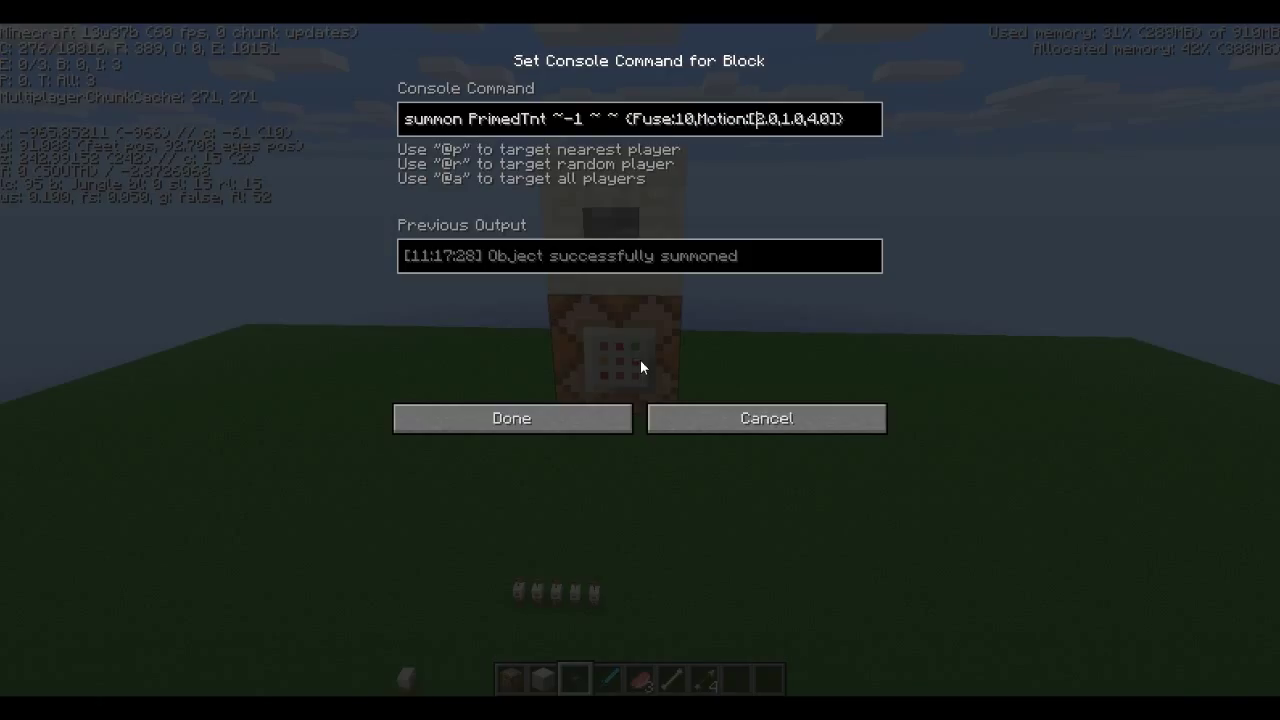
Highlight the whole set of Motion values, 2.0,1.0,4.0, inside the square brackets
{"action": "key", "text": "shift+Left"}
{"action": "key", "text": "shift+Left"}
{"action": "key", "text": "shift+Right"}
{"action": "key", "text": "shift+Right"}
{"action": "key", "text": "shift+Right"}
{"action": "key", "text": "shift+Right"}
{"action": "key", "text": "shift+Right"}
{"action": "key", "text": "shift+Right"}
{"action": "key", "text": "shift+Right"}
{"action": "key", "text": "shift+Right"}
{"action": "key", "text": "shift+Right"}
{"action": "key", "text": "shift+Right"}
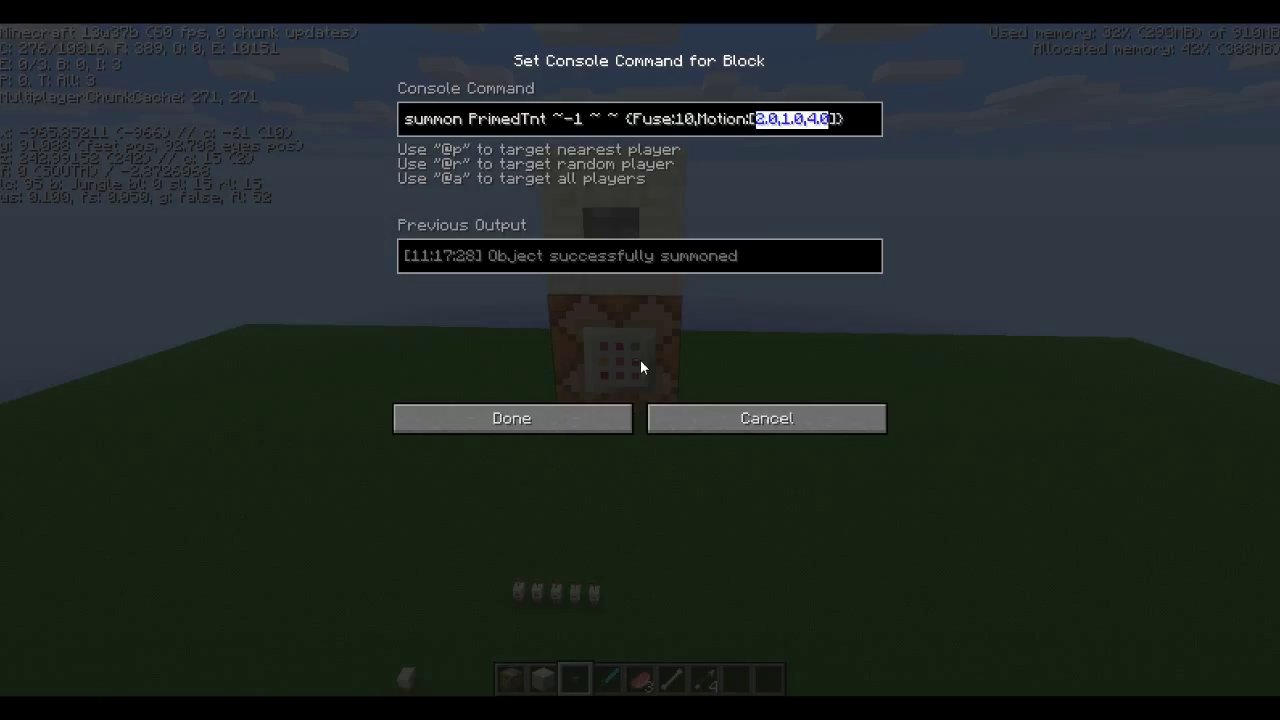
{"action": "key", "text": "Right"}
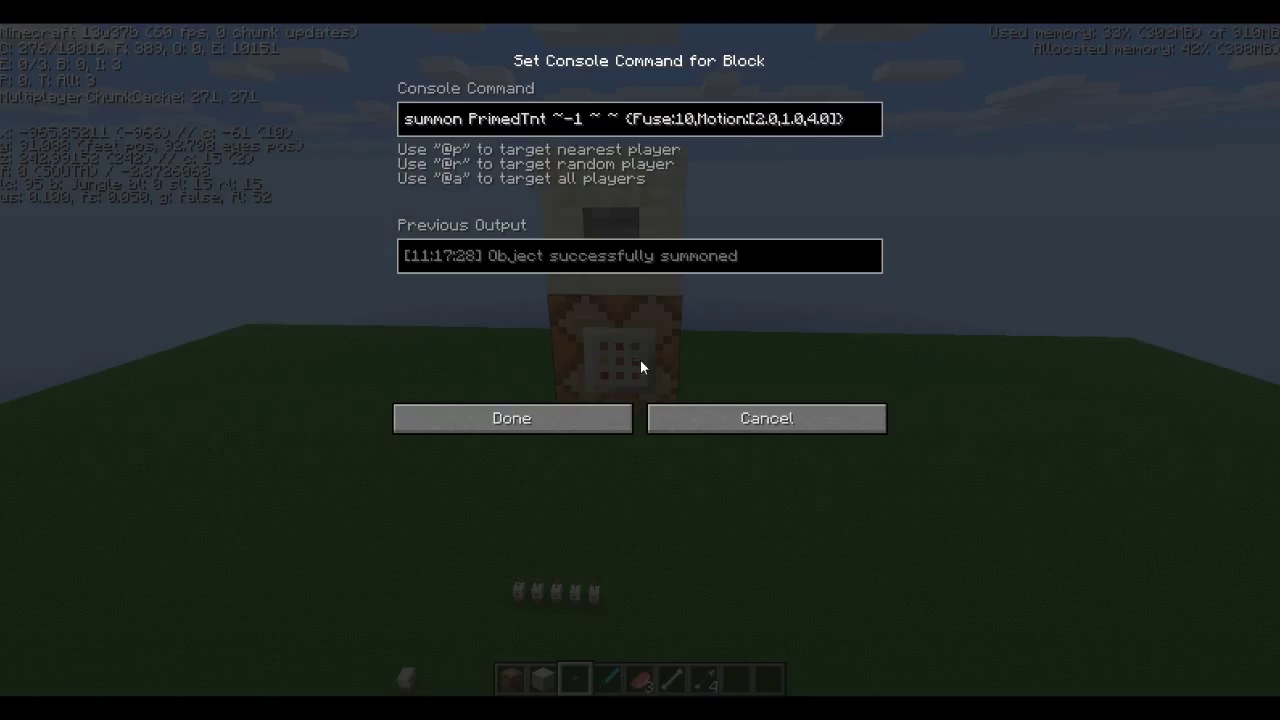
Examine the Motion values one at a time, re-entering the .0 decimal, and save the command
{"action": "key", "text": "shift+Right"}
{"action": "key", "text": "shift+Right"}
{"action": "key", "text": "shift+Right"}
{"action": "key", "text": "Right"}
{"action": "key", "text": "Right"}
{"action": "key", "text": "BackSpace"}
{"action": "key", "text": "BackSpace"}
{"action": "type", "text": ".0"}
{"action": "key", "text": "shift+Left"}
{"action": "key", "text": "shift+Left"}
{"action": "key", "text": "shift+Left"}
{"action": "key", "text": "Right"}
{"action": "key", "text": "Right"}
{"action": "key", "text": "Right"}
{"action": "key", "text": "Right"}
{"action": "key", "text": "shift+Right"}
{"action": "key", "text": "shift+Right"}
{"action": "key", "text": "shift+Right"}
{"action": "key", "text": "Right"}
{"action": "key", "text": "shift+Right"}
{"action": "key", "text": "shift+Right"}
{"action": "left_click", "coordinate": [612, 419]}
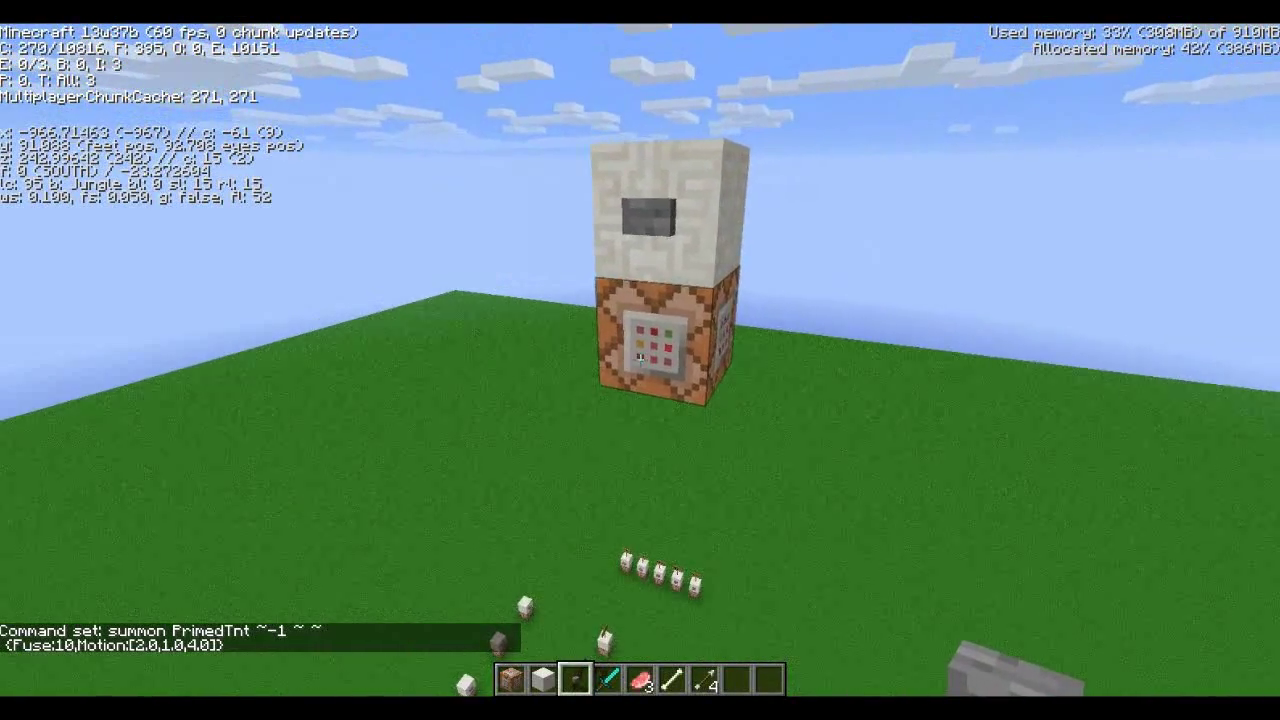
Place a chiseled quartz spacer beside the command block and a second command block next to the spacer
{"action": "right_click", "coordinate": [640, 360]}
{"action": "key", "text": "Escape"}
{"action": "scroll", "coordinate": [640, 360], "scroll_direction": "up", "scroll_amount": 1}
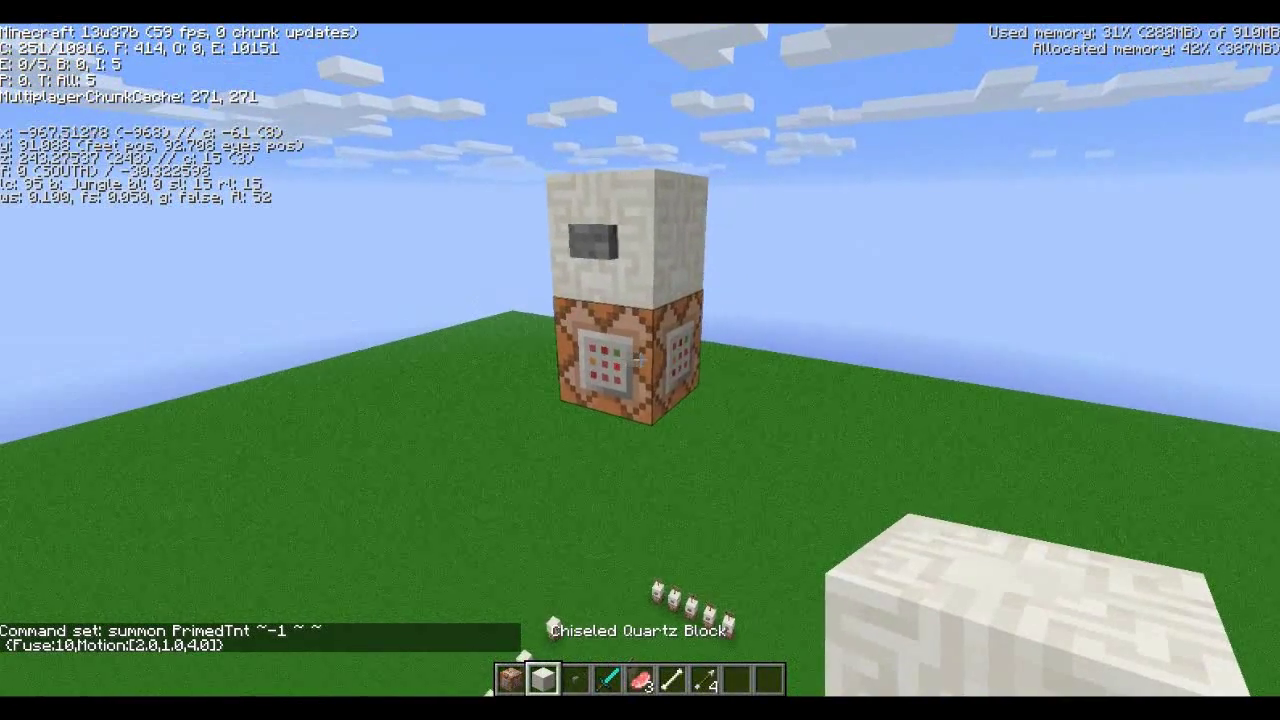
{"action": "right_click", "coordinate": [640, 360]}
{"action": "scroll", "coordinate": [640, 360], "scroll_direction": "up", "scroll_amount": 1}
{"action": "right_click", "coordinate": [640, 360]}
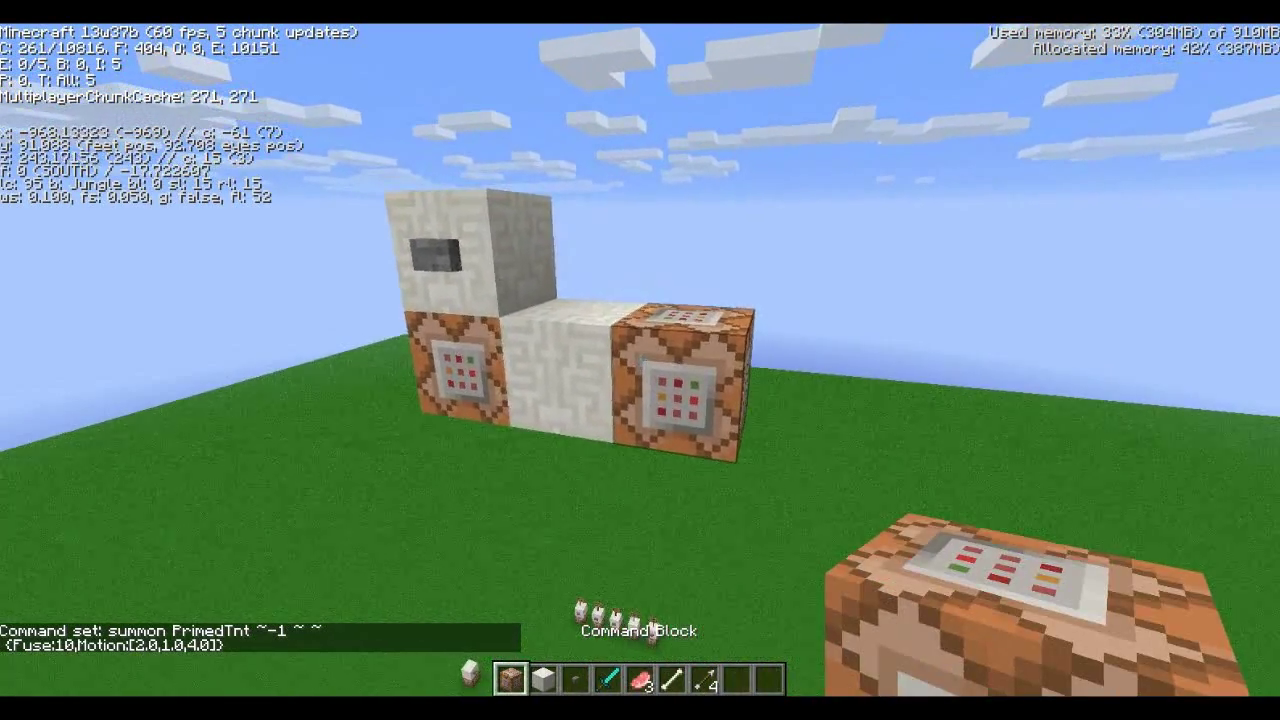
Top the second command block with a chiseled quartz block carrying a button, and remove the quartz spacer
{"action": "scroll", "coordinate": [640, 360], "scroll_direction": "down", "scroll_amount": 1}
{"action": "key", "text": "w"}
{"action": "right_click", "coordinate": [640, 360]}
{"action": "scroll", "coordinate": [640, 360], "scroll_direction": "down", "scroll_amount": 1}
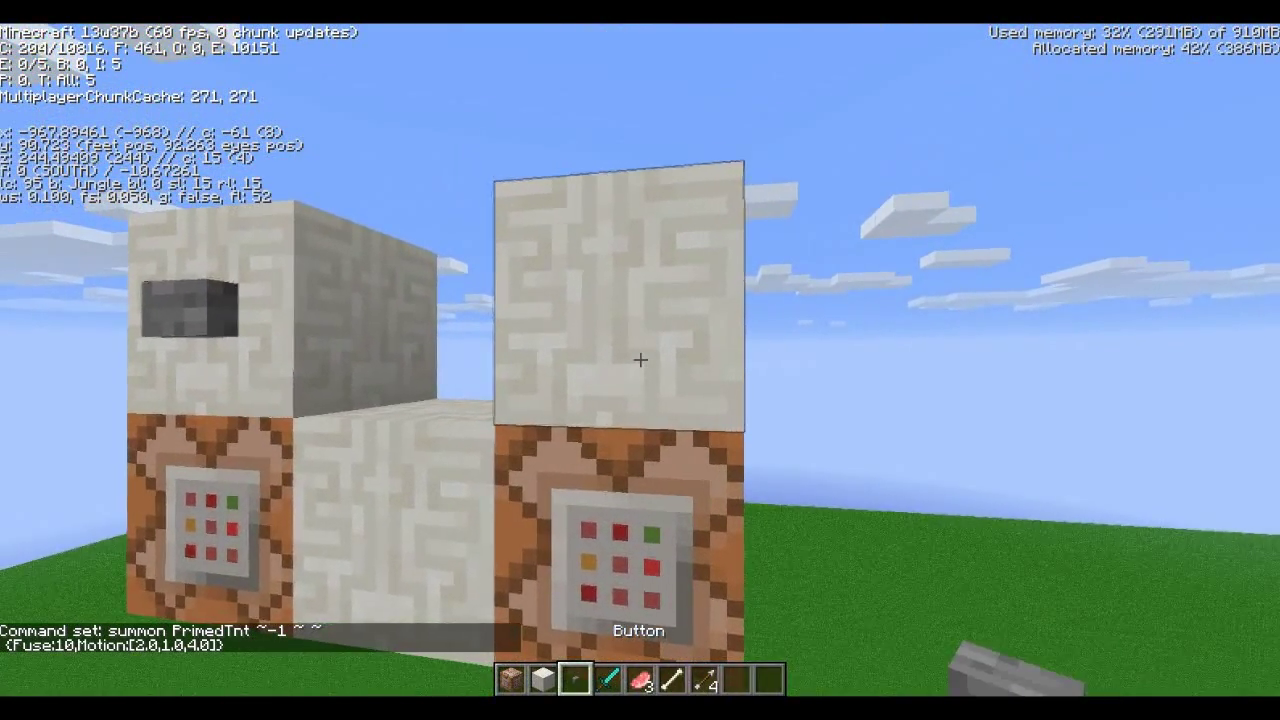
{"action": "right_click", "coordinate": [640, 360]}
{"action": "key", "text": "s"}
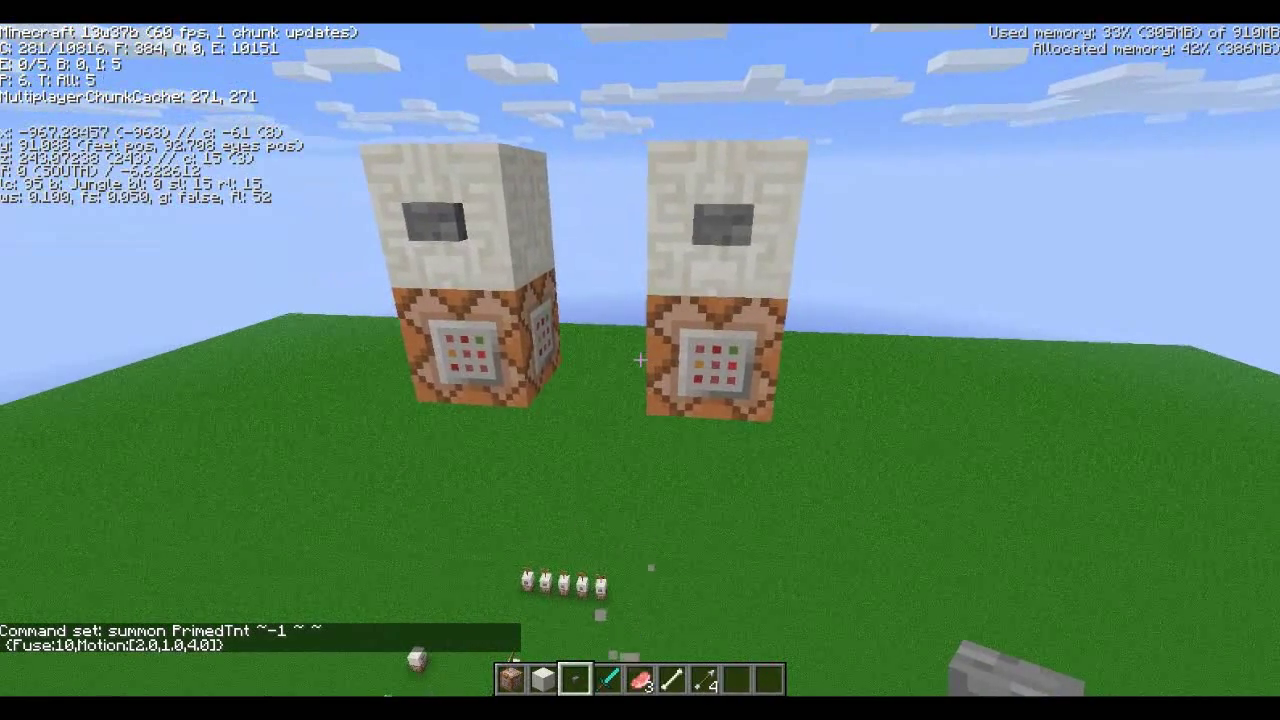
Review the chat history, then select the complete PrimedTnt summon command in the first command block for copying
{"action": "key", "text": "slash"}
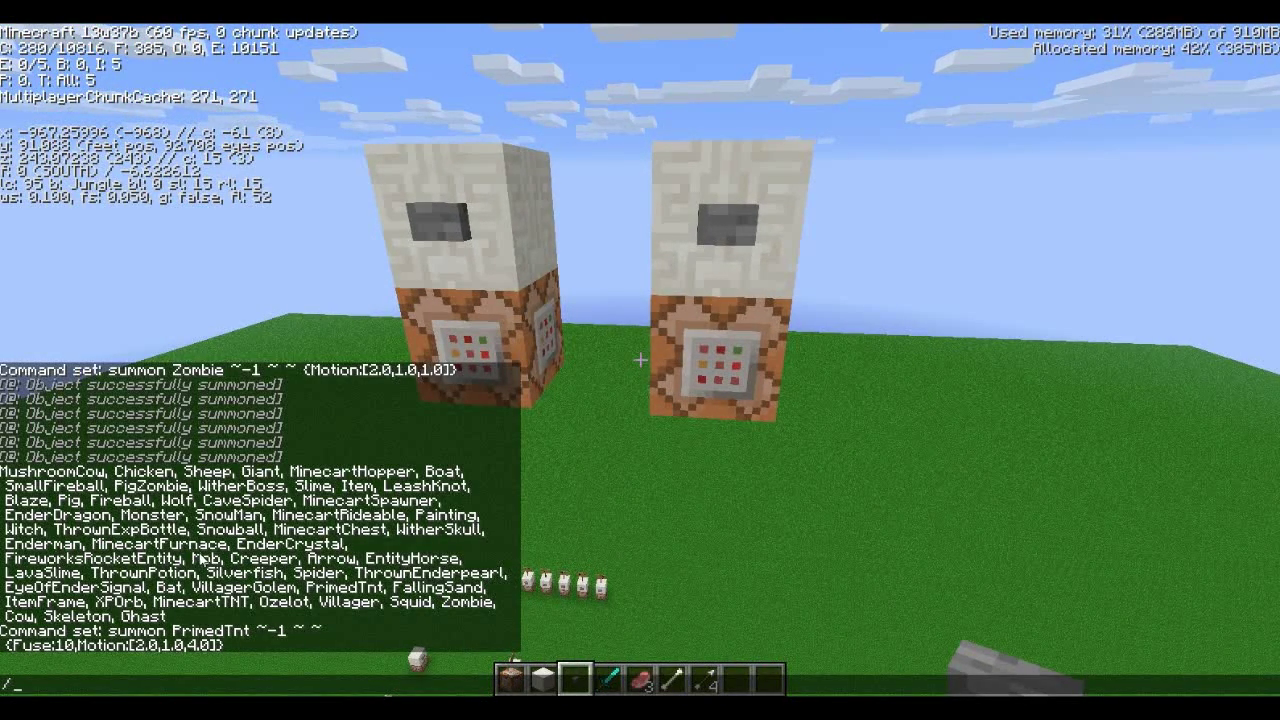
{"action": "key", "text": "Escape"}
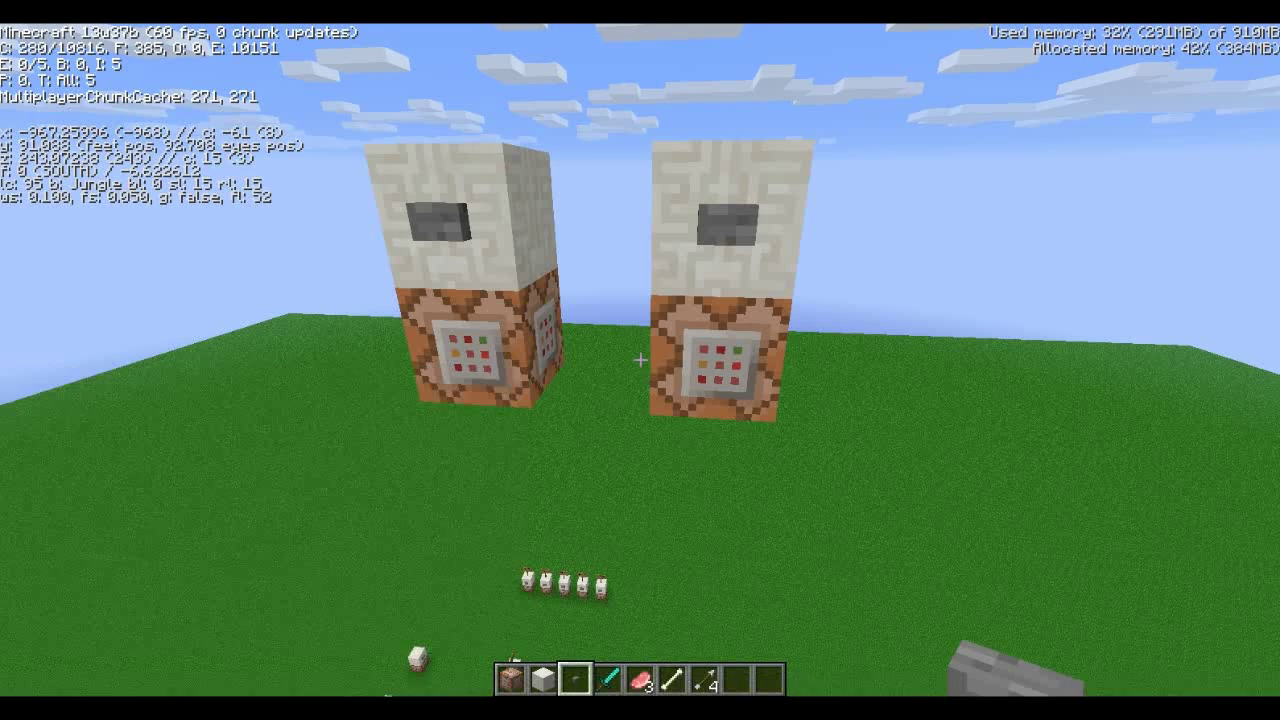
{"action": "right_click", "coordinate": [640, 360]}
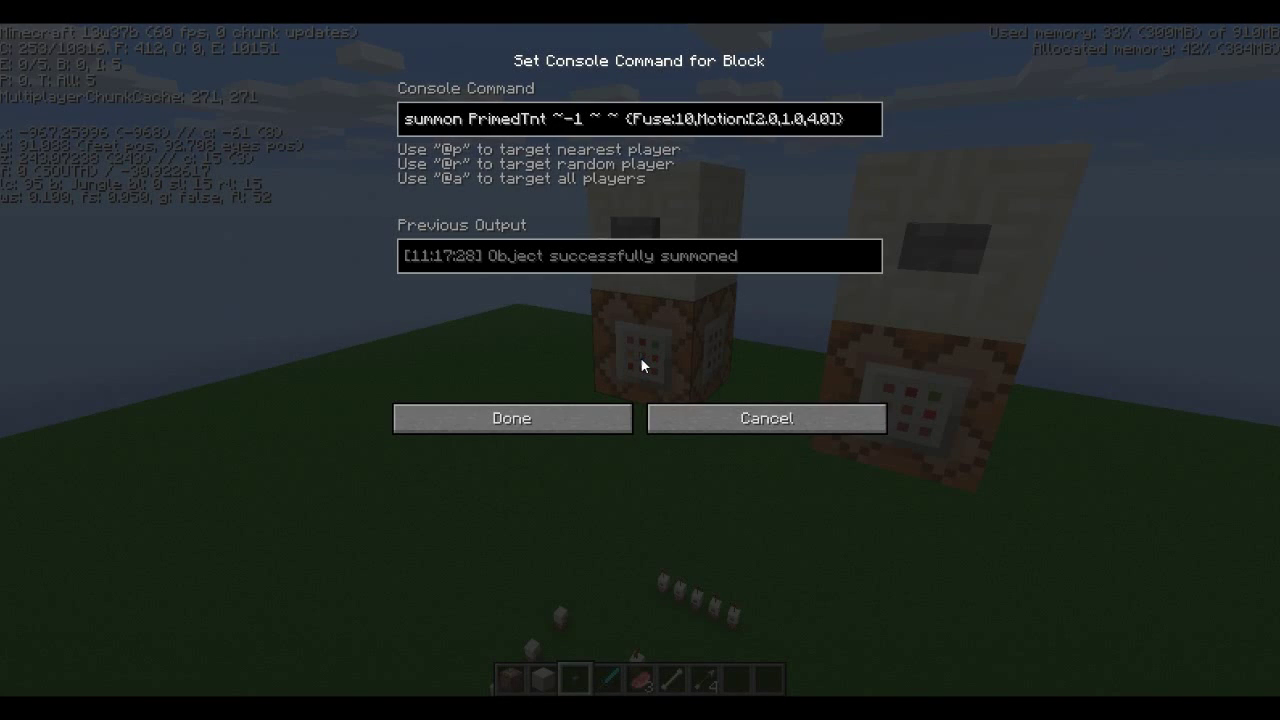
{"action": "key", "text": "ctrl+a"}
{"action": "key", "text": "Escape"}
Set the second command block to summon Sheep ~-1 ~ ~ {Motion:[2.0,1.0,4.0]}, without the Fuse tag, and save it
{"action": "right_click", "coordinate": [640, 360]}
{"action": "type", "text": "summon PrimedTnt ~-1 ~ ~ {Fuse:10,Motion:[2.0,1.0,4.0]}"}
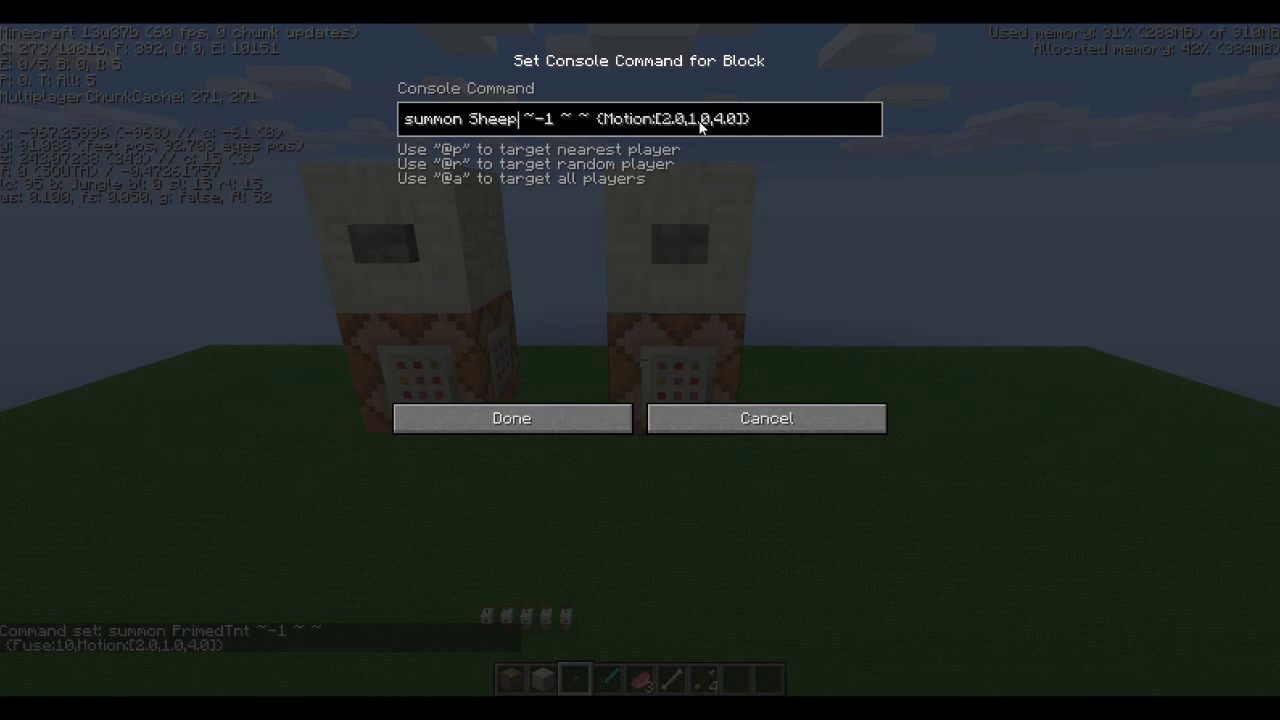
{"action": "left_click", "coordinate": [547, 430]}
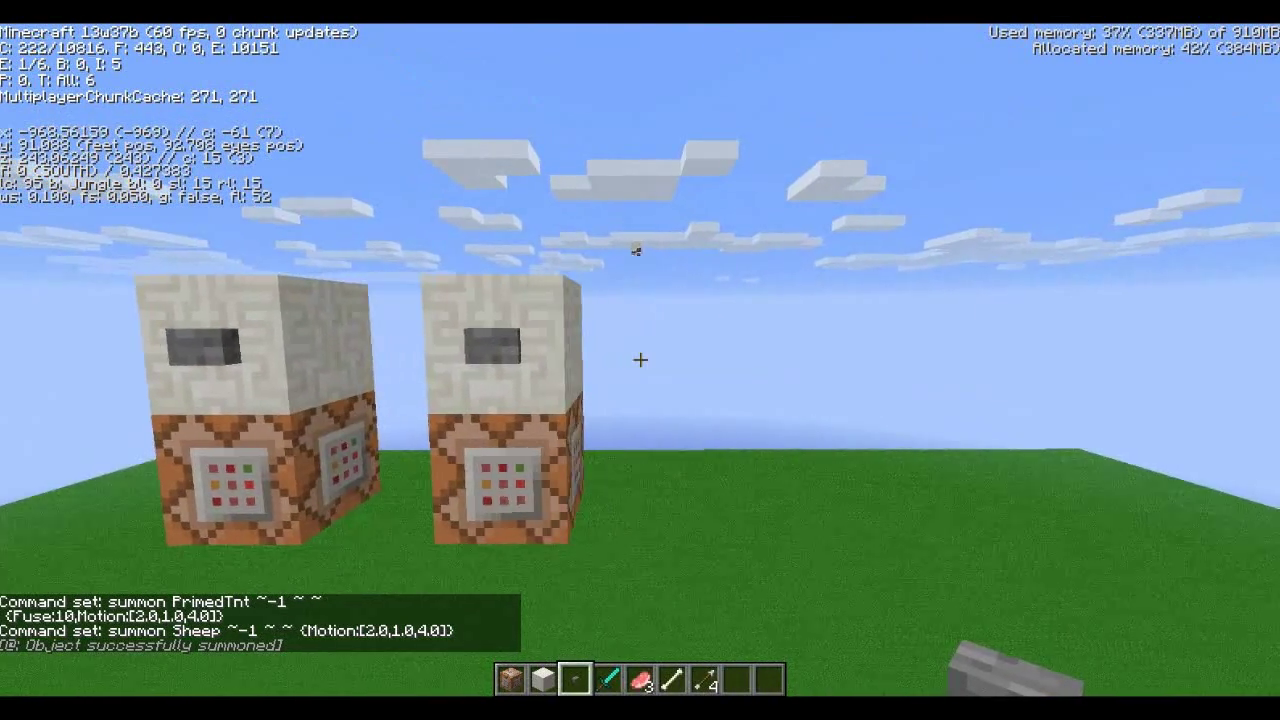
Back away from the two launchers to watch the launched sheep, and hide the debug overlay
{"action": "key", "text": "d"}
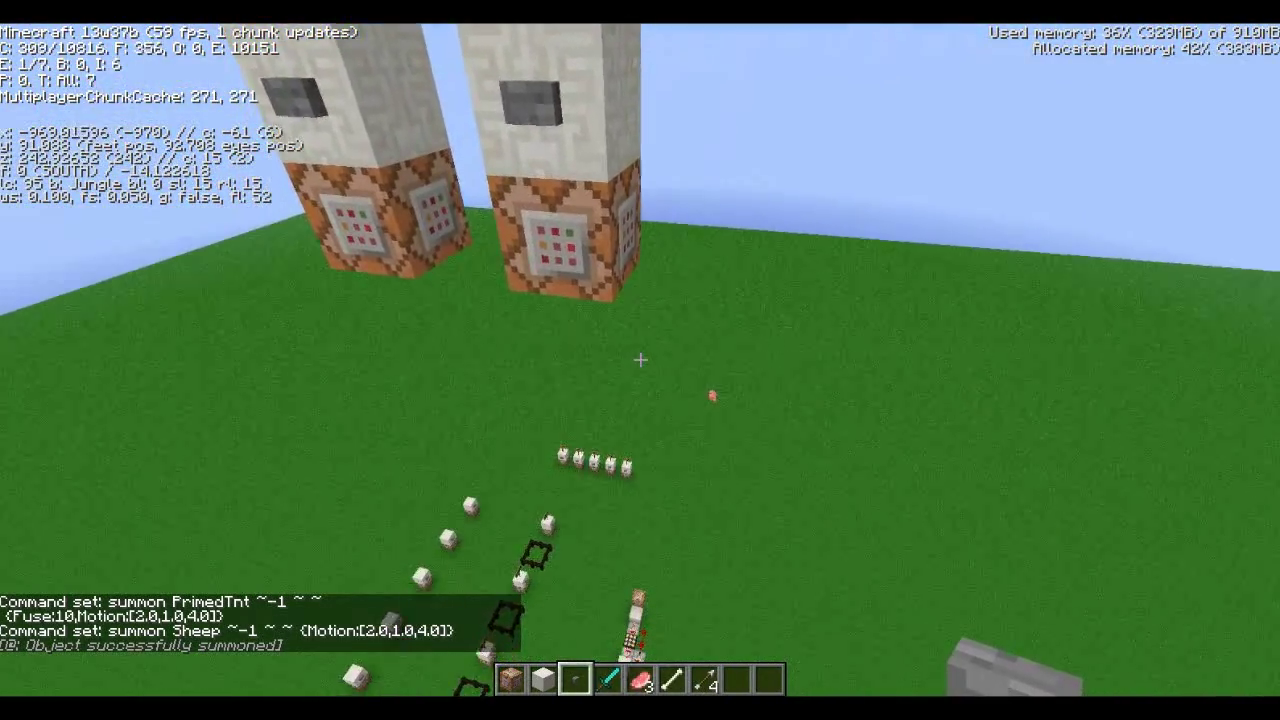
{"action": "key", "text": "a"}
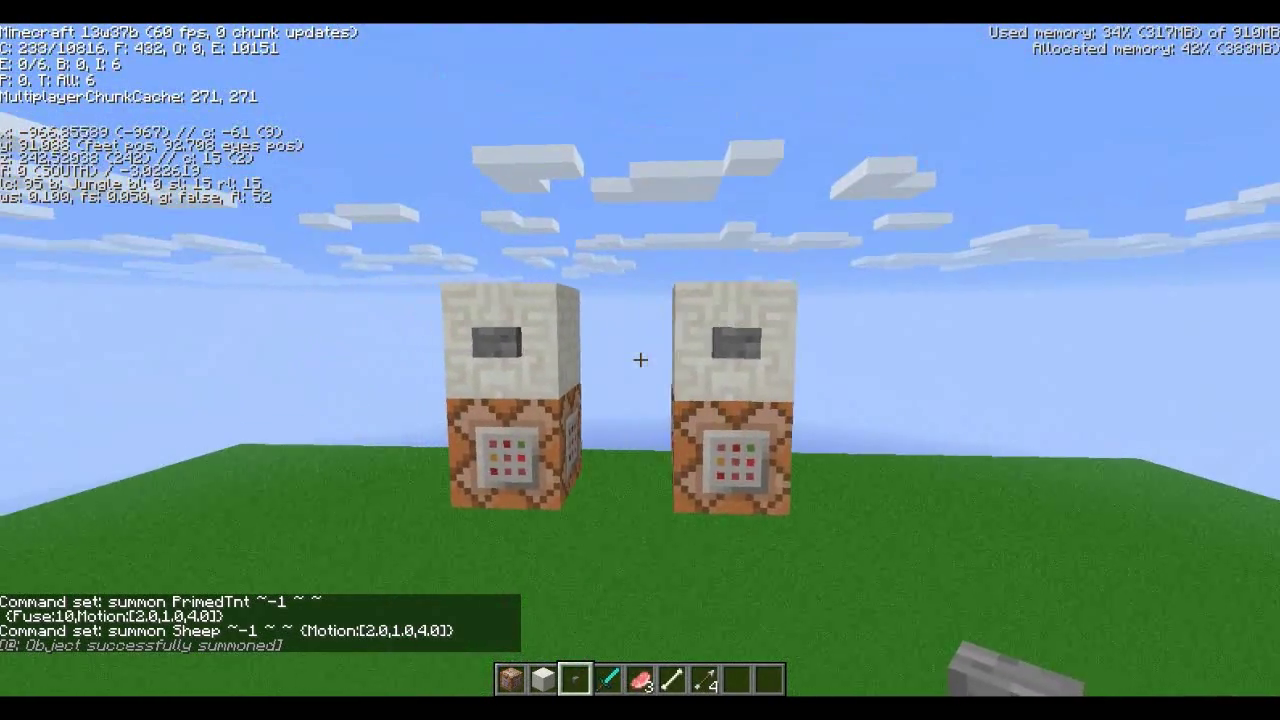
{"action": "key", "text": "s"}
{"action": "key", "text": "a"}
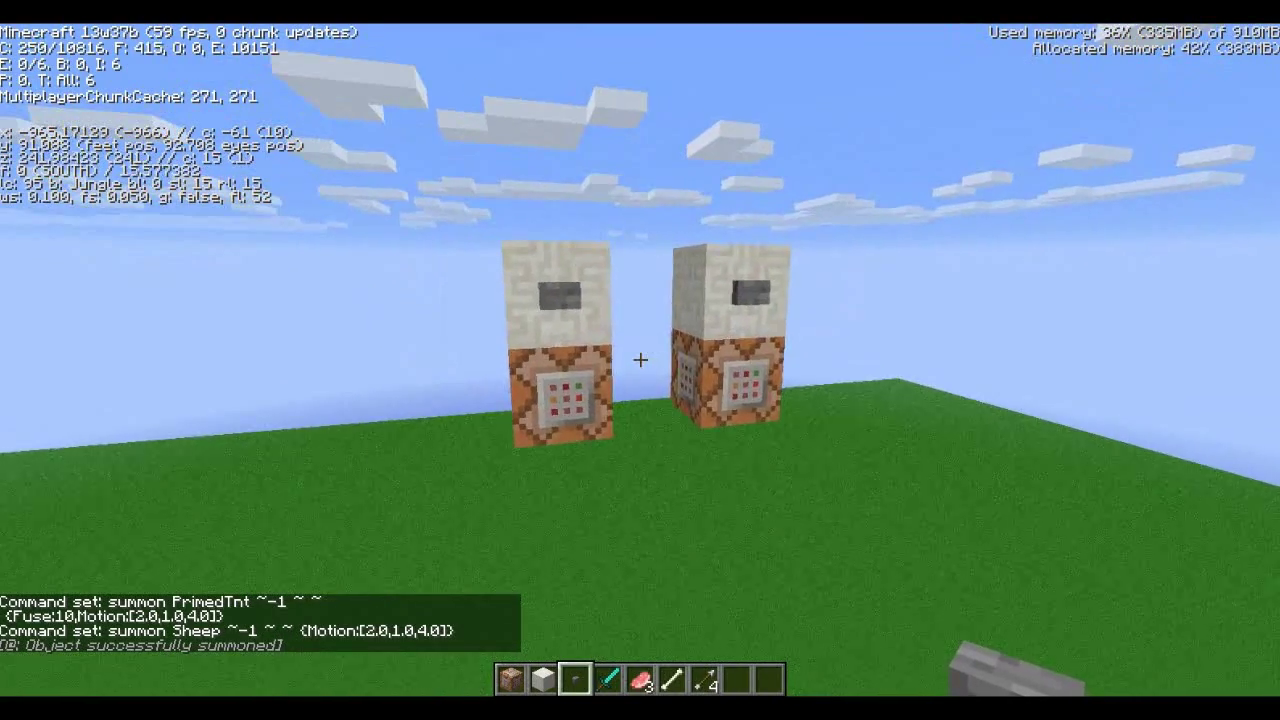
{"action": "key", "text": "s"}
{"action": "key", "text": "F3"}
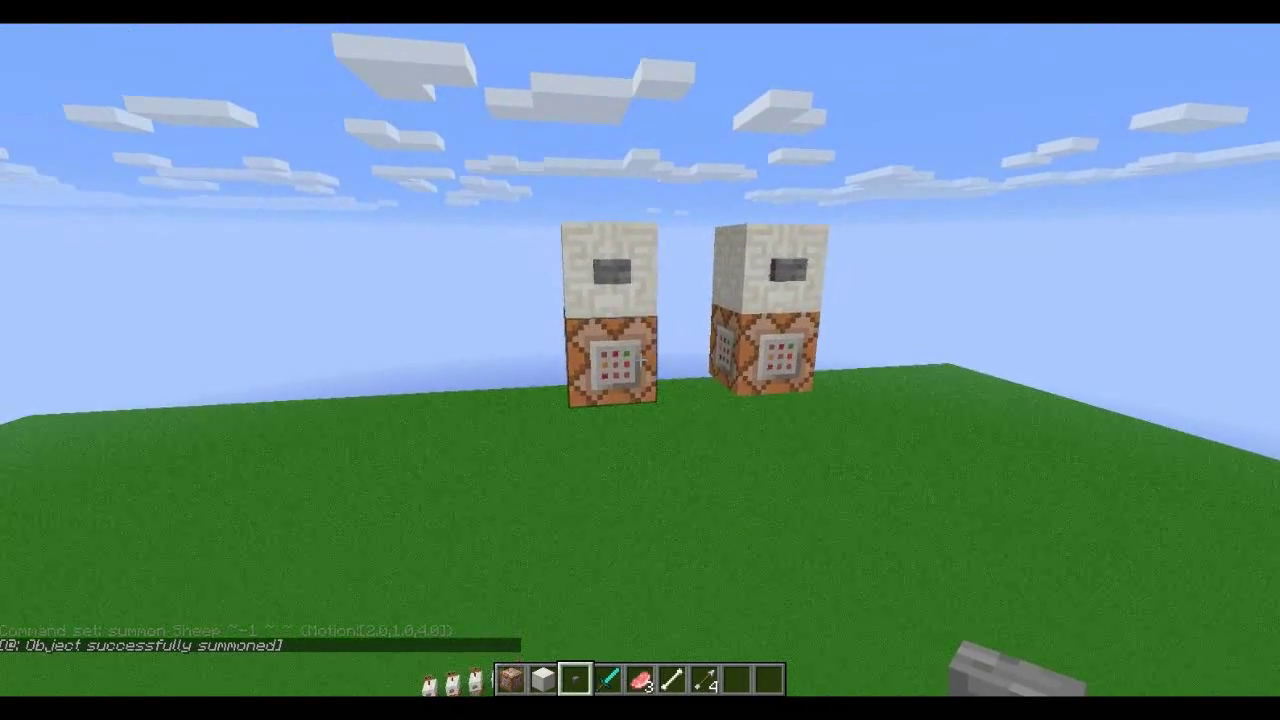
Check the command stored in the first command block and move over to the second launcher
{"action": "right_click", "coordinate": [640, 360]}
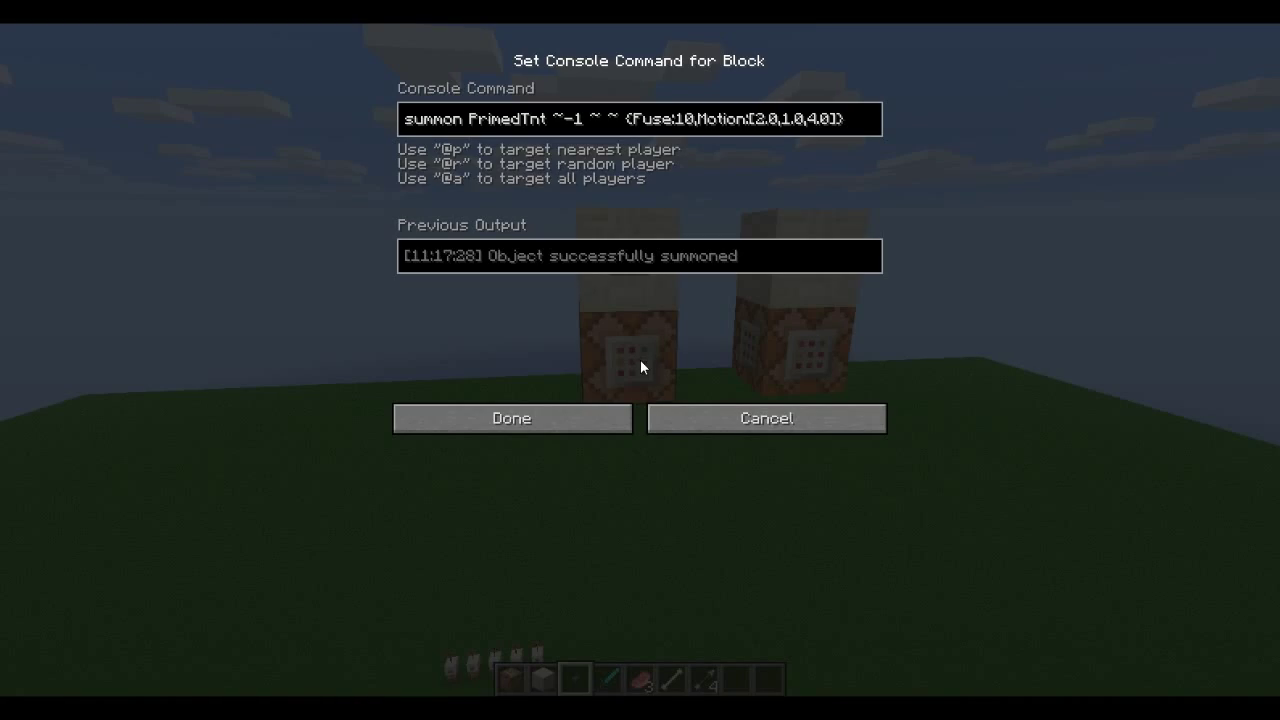
{"action": "key", "text": "Escape"}
{"action": "right_click", "coordinate": [640, 360]}
{"action": "key", "text": "d"}
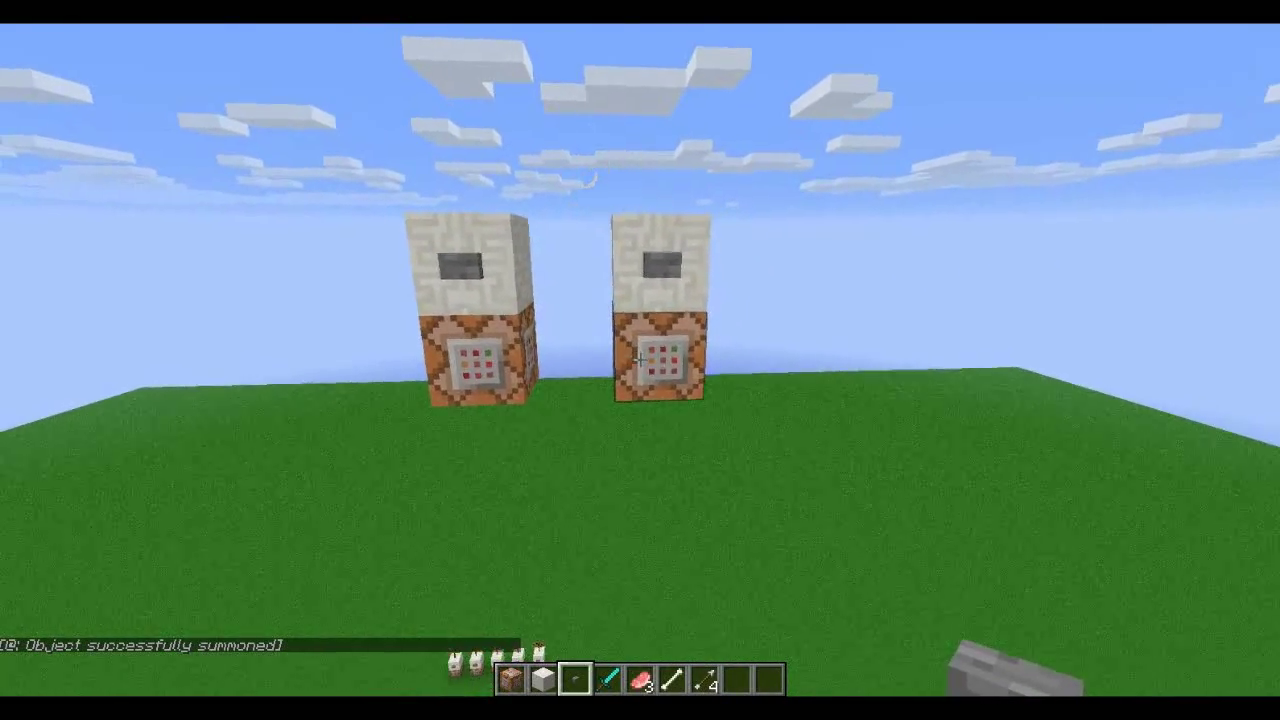
{"action": "key", "text": "d"}
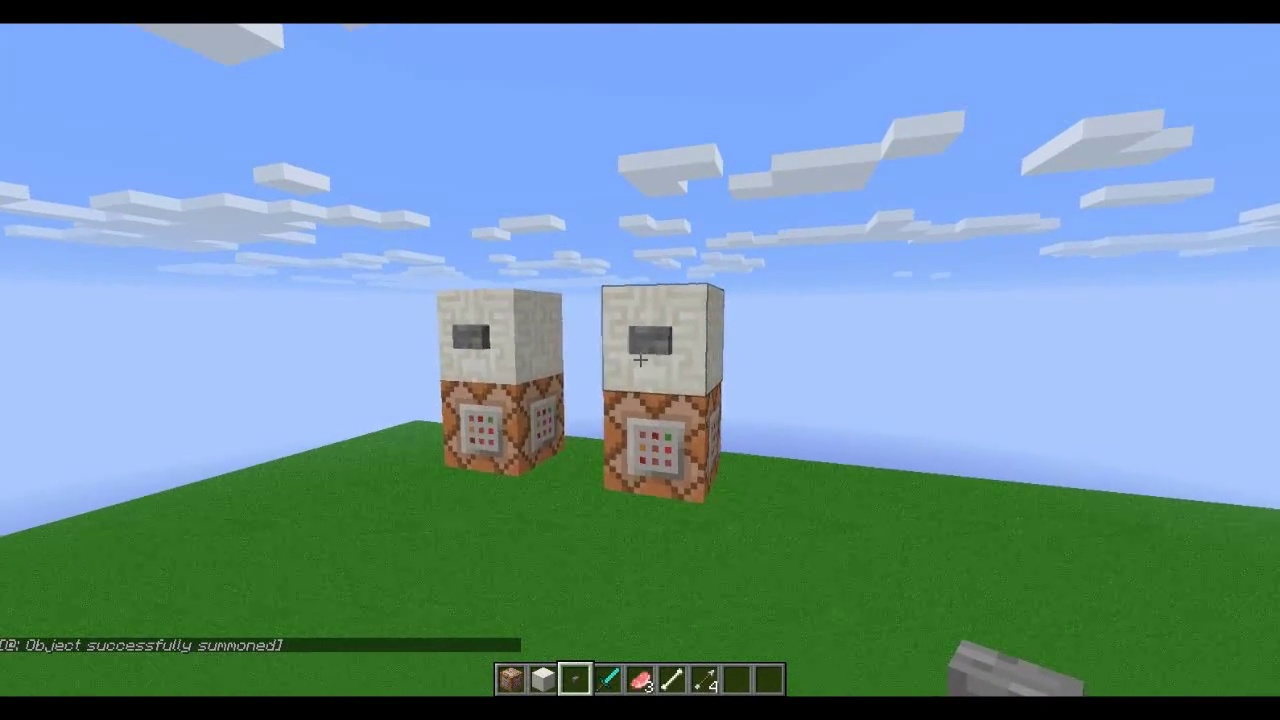
Change the second command block's entity to Zombie, keeping Motion:[2.0,1.0,4.0], and fire the launcher with its button
{"action": "right_click", "coordinate": [640, 360]}
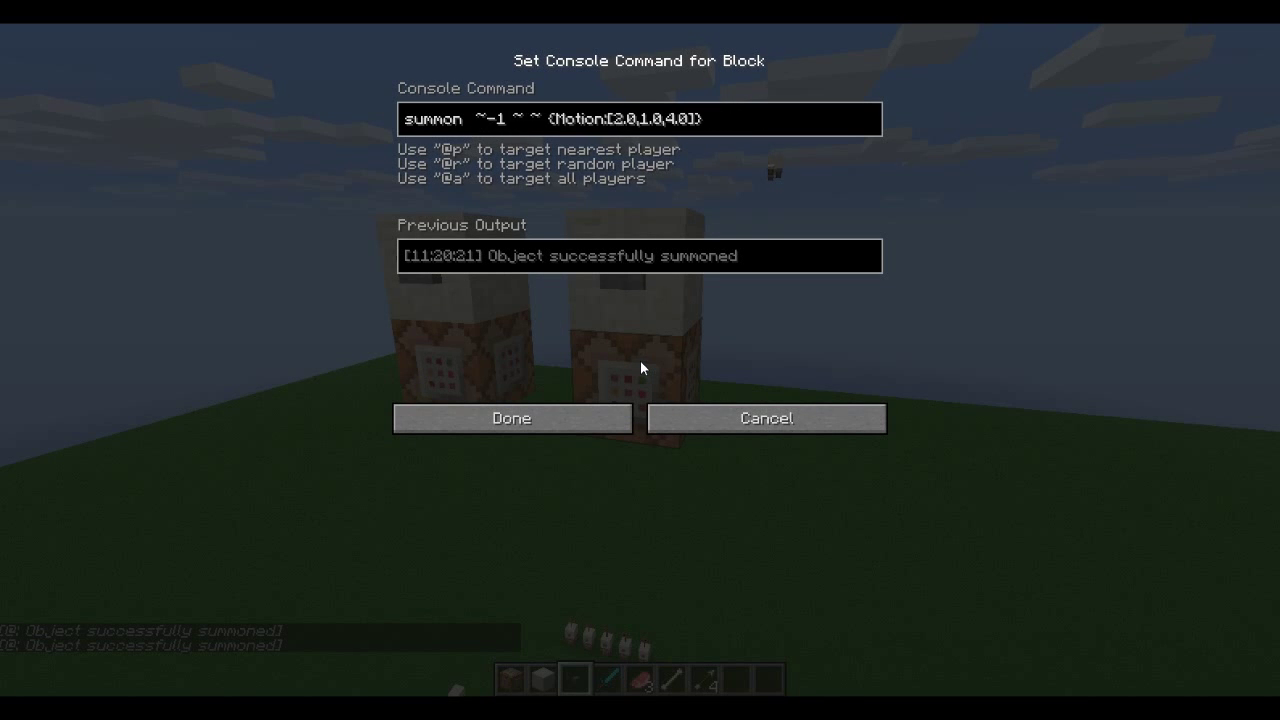
{"action": "type", "text": "bie"}
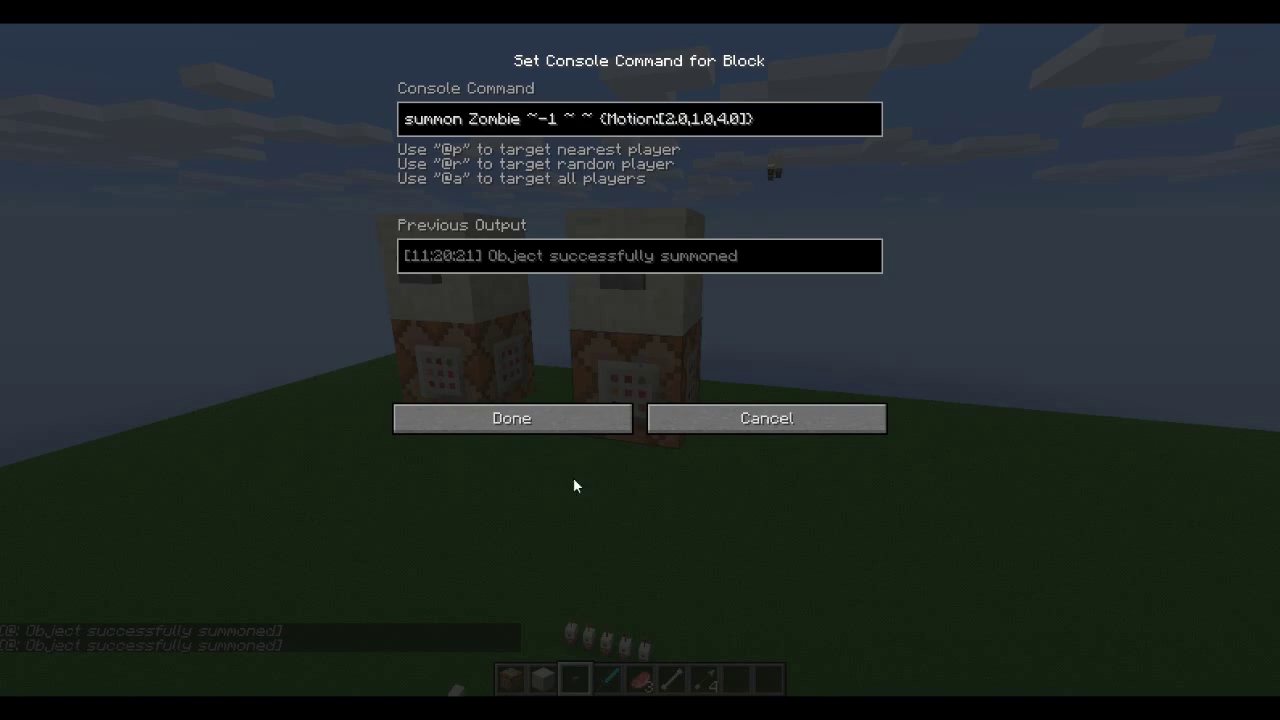
{"action": "left_click", "coordinate": [585, 428]}
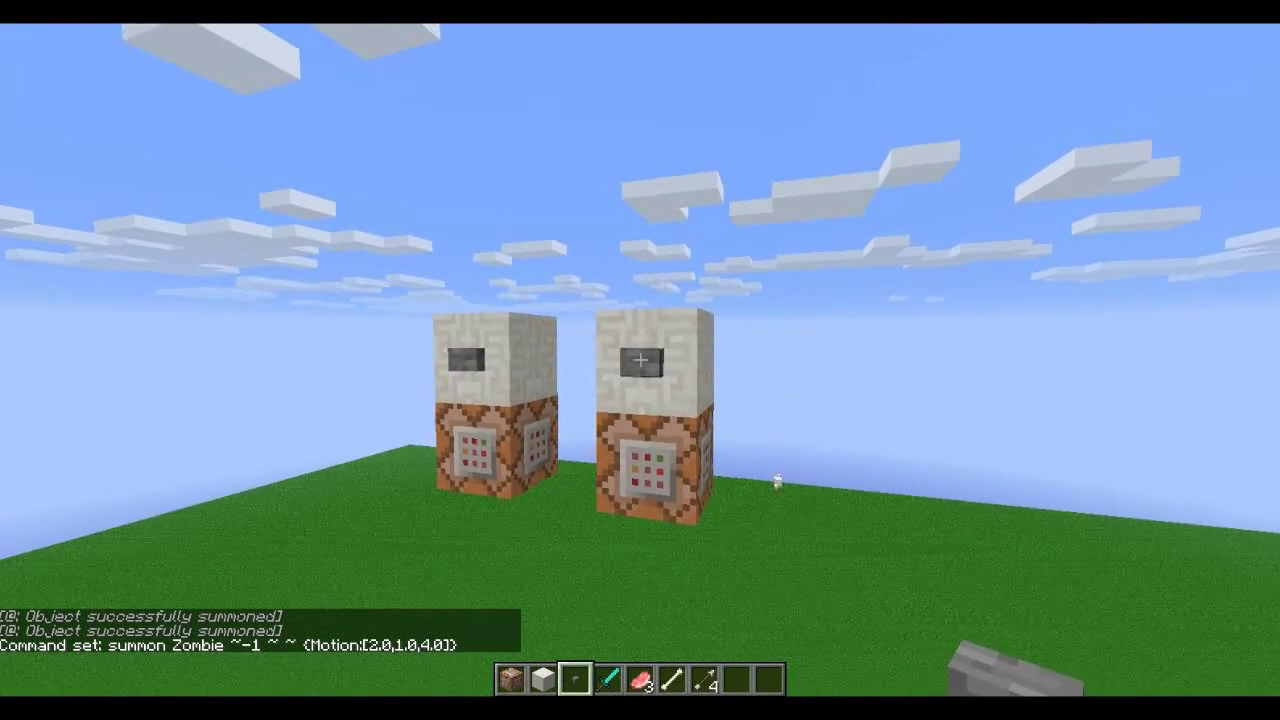
{"action": "right_click", "coordinate": [640, 359]}
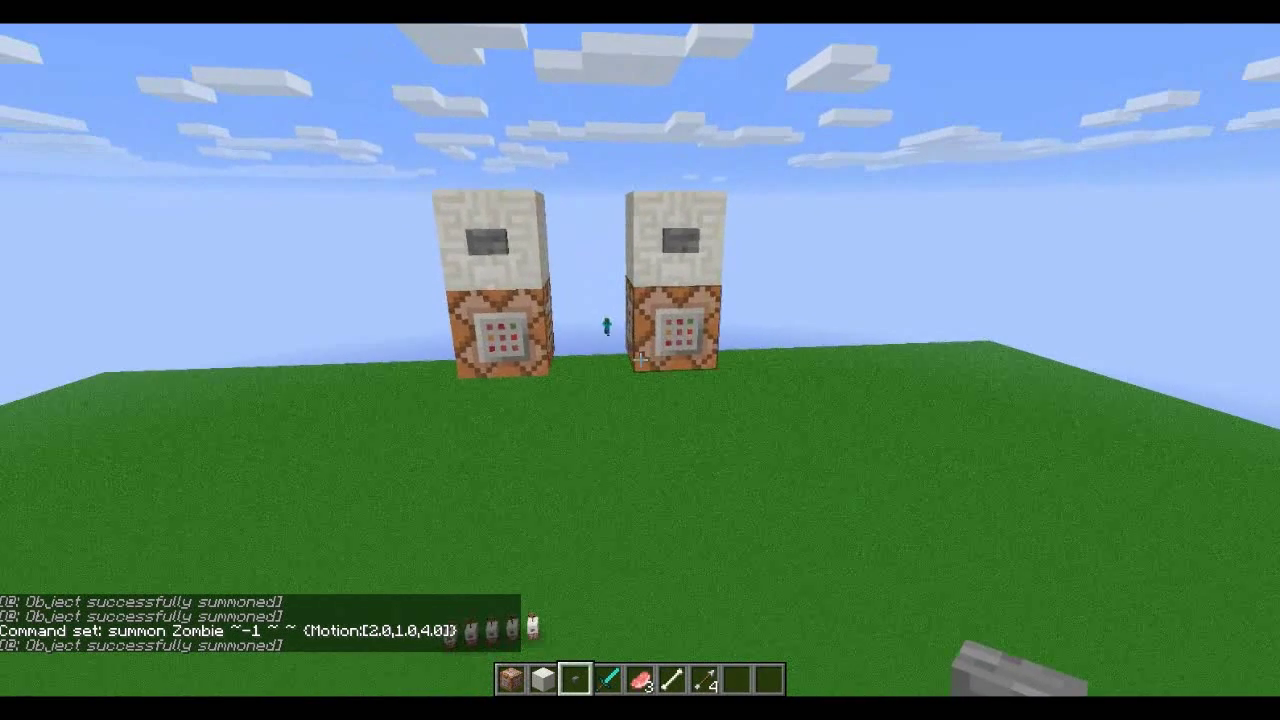
Replace Zombie with Skeleton in the second command block's summon command, save it, and fire the launcher
{"action": "right_click", "coordinate": [640, 359]}
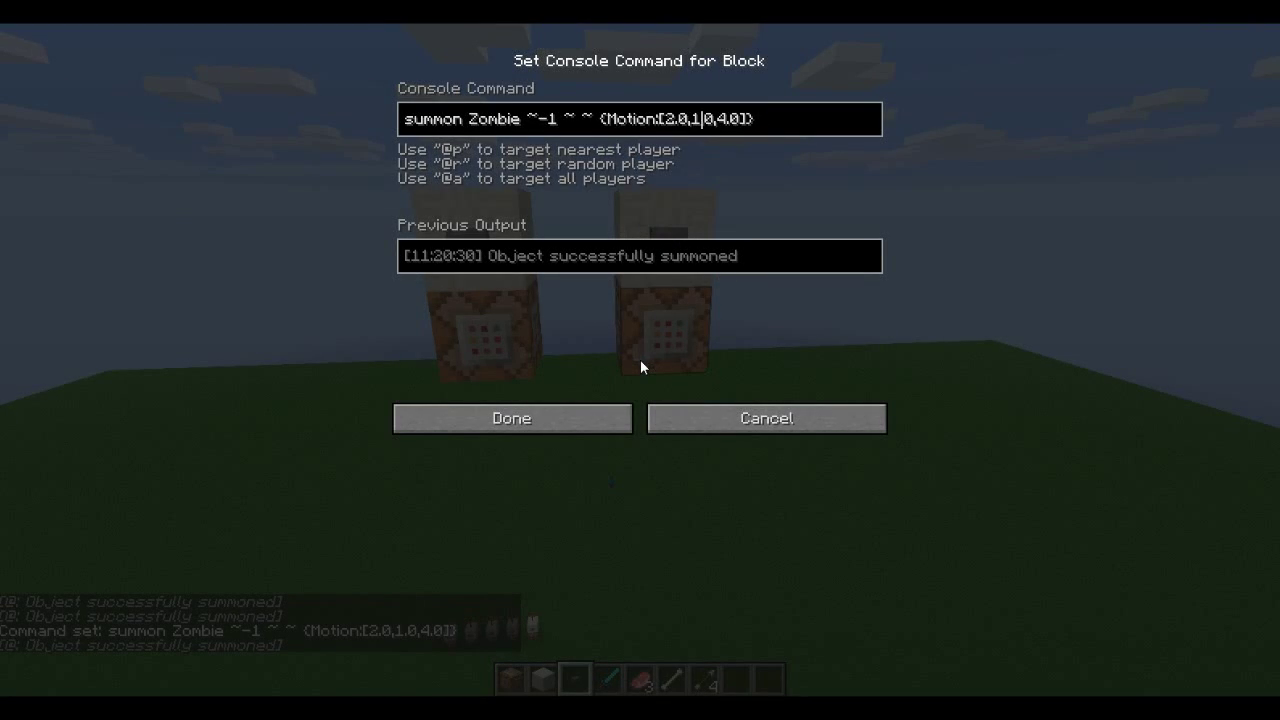
{"action": "key", "text": "BackSpace"}
{"action": "key", "text": "BackSpace"}
{"action": "key", "text": "BackSpace"}
{"action": "key", "text": "BackSpace"}
{"action": "key", "text": "BackSpace"}
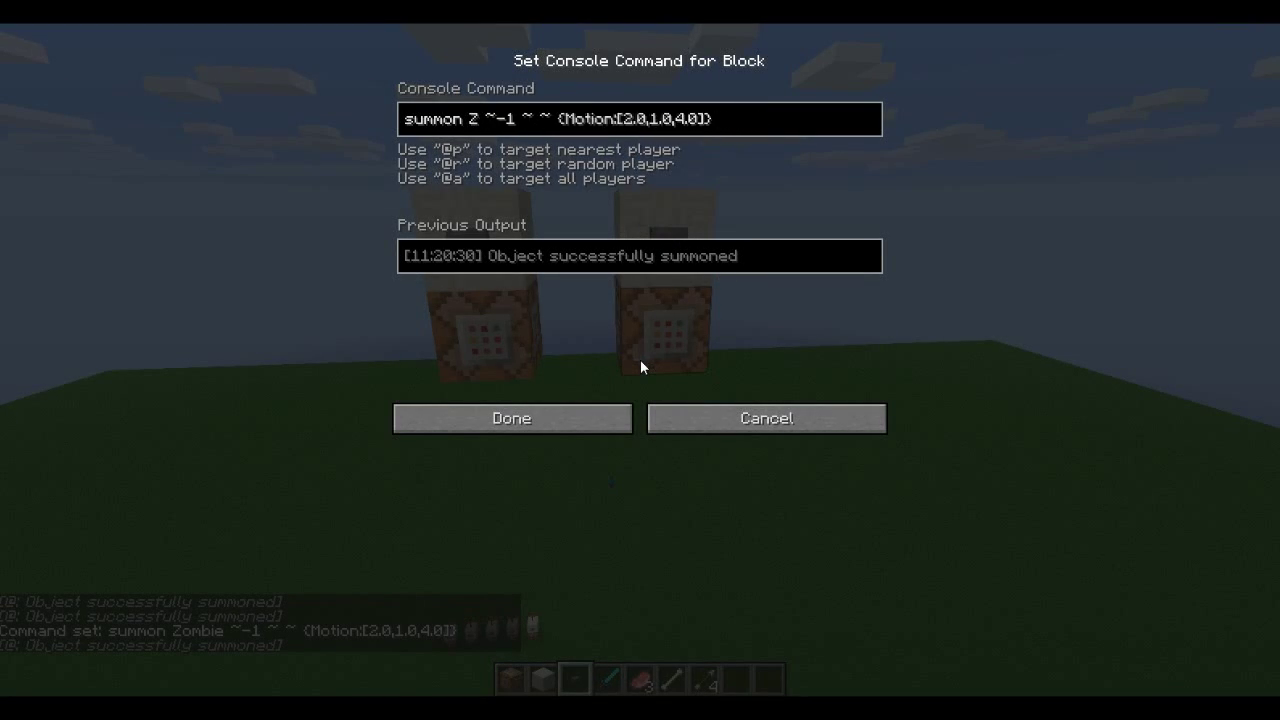
{"action": "type", "text": "Skeleton"}
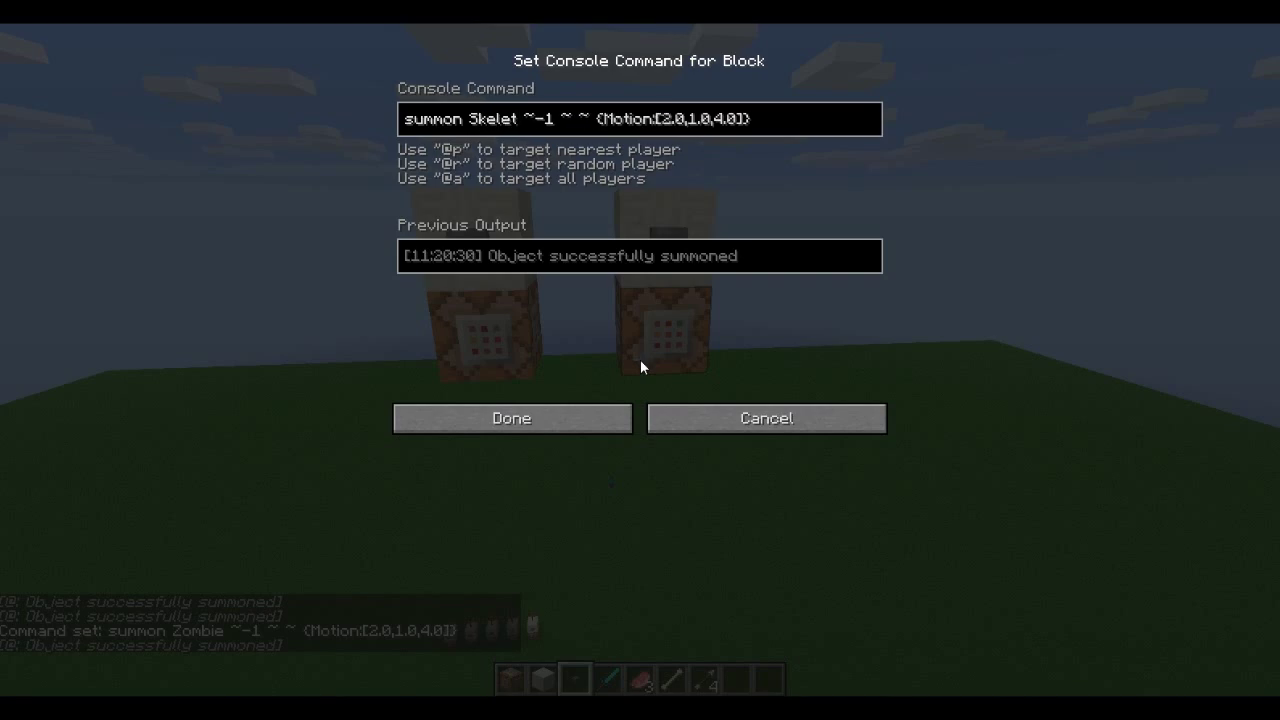
{"action": "left_click", "coordinate": [511, 418]}
{"action": "right_click", "coordinate": [640, 359]}
{"action": "key", "text": "s"}
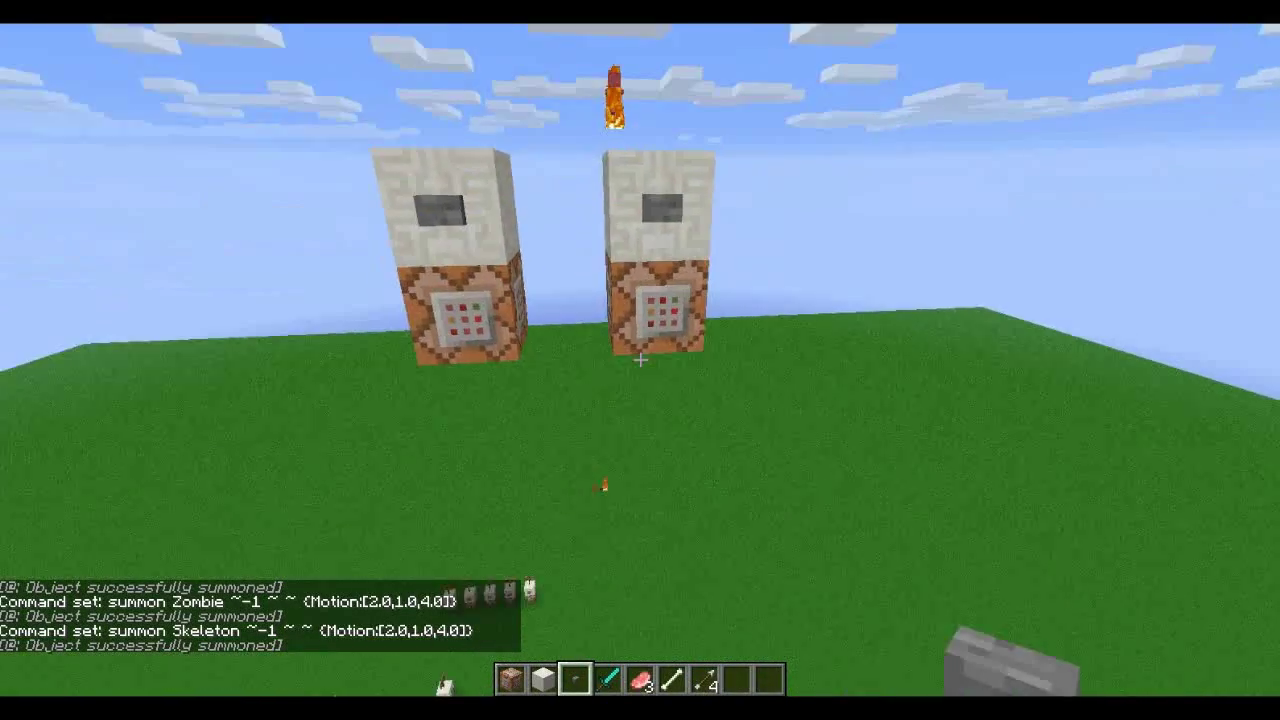